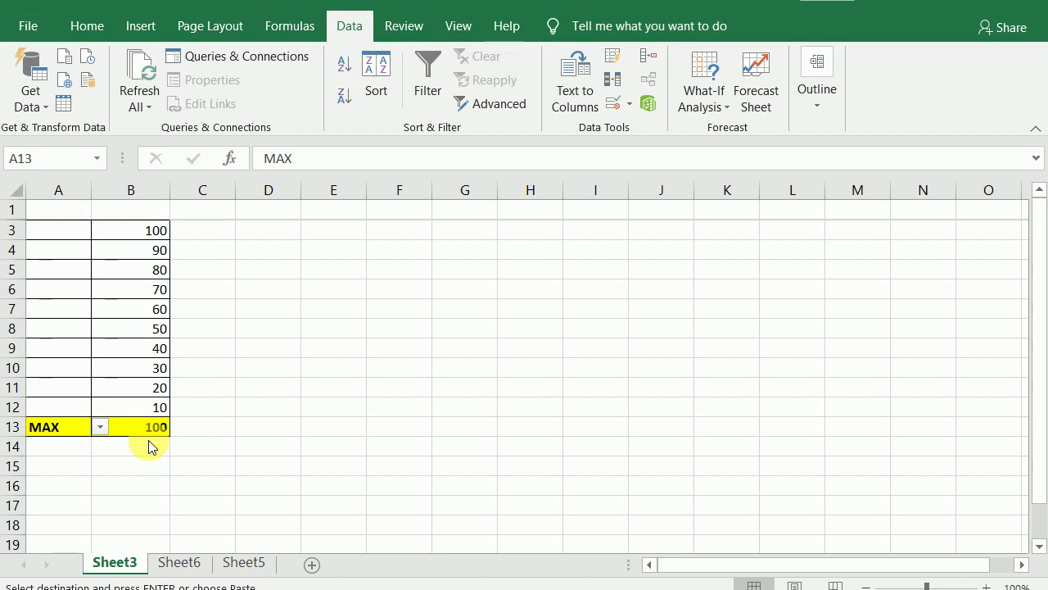
Step: Change A13's dropdown from MAX to SUM so B13 totals 550
{"action": "left_click", "coordinate": [101, 431]}
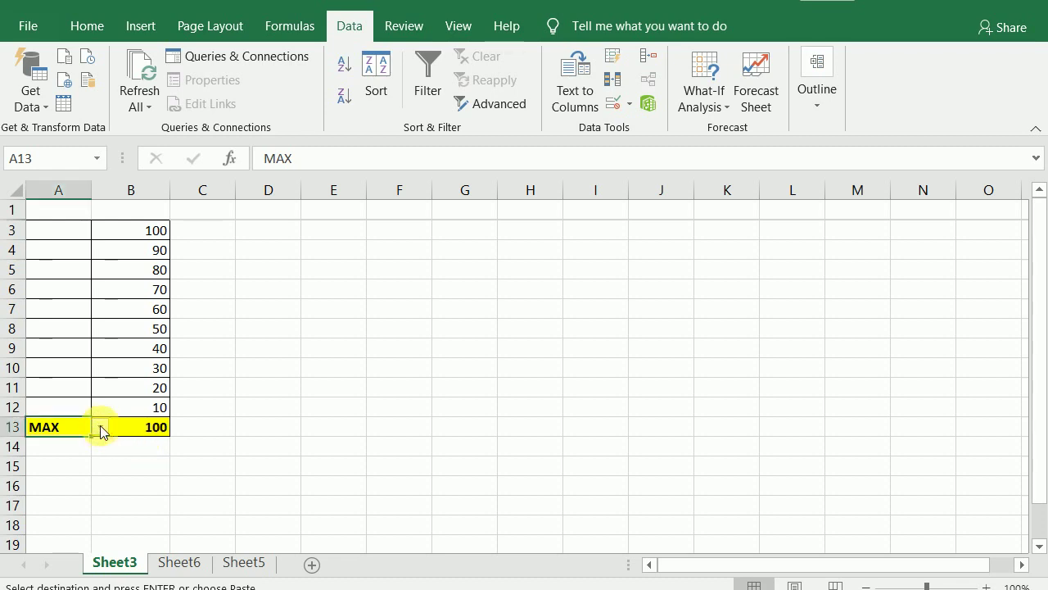
{"action": "left_click", "coordinate": [101, 426]}
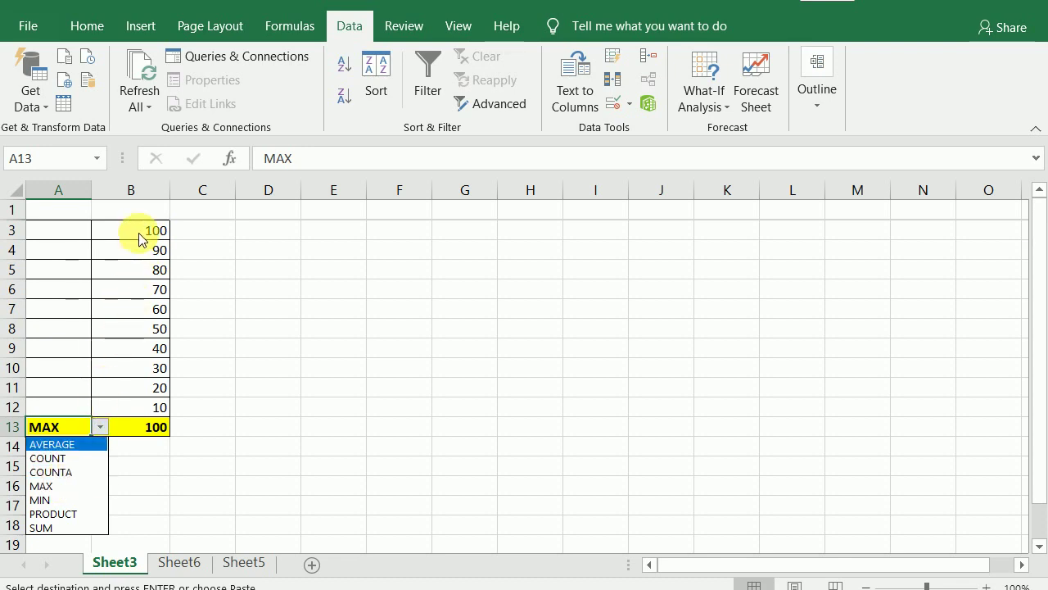
{"action": "left_click", "coordinate": [57, 489]}
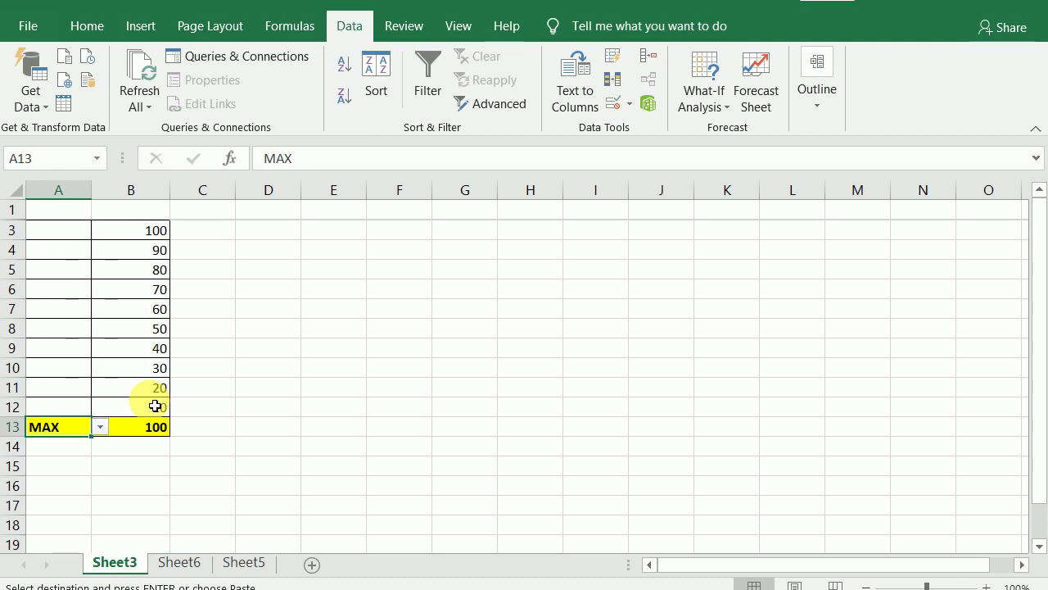
{"action": "left_click", "coordinate": [100, 432]}
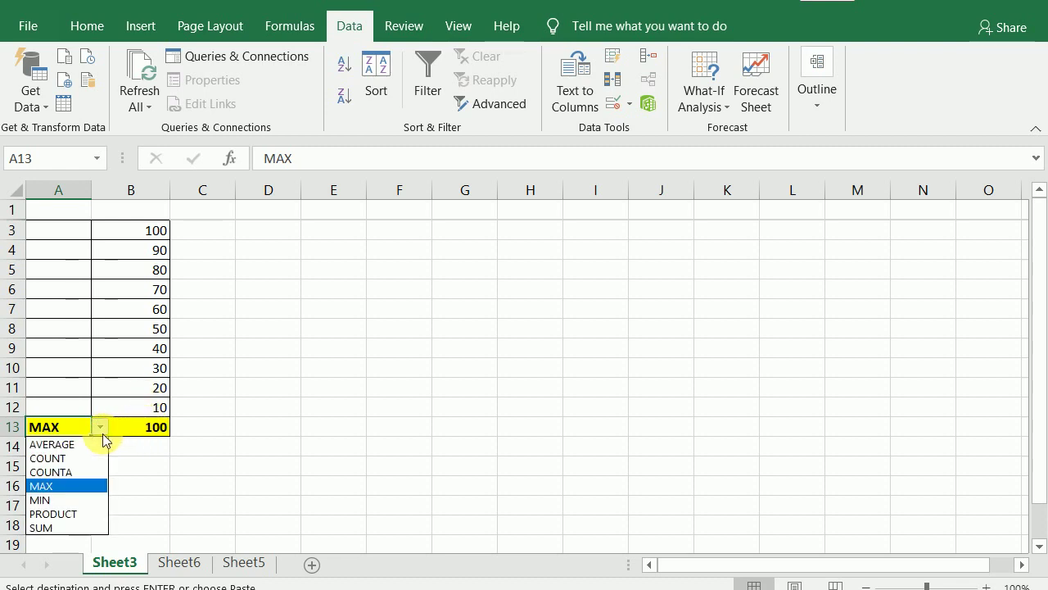
{"action": "left_click", "coordinate": [56, 528]}
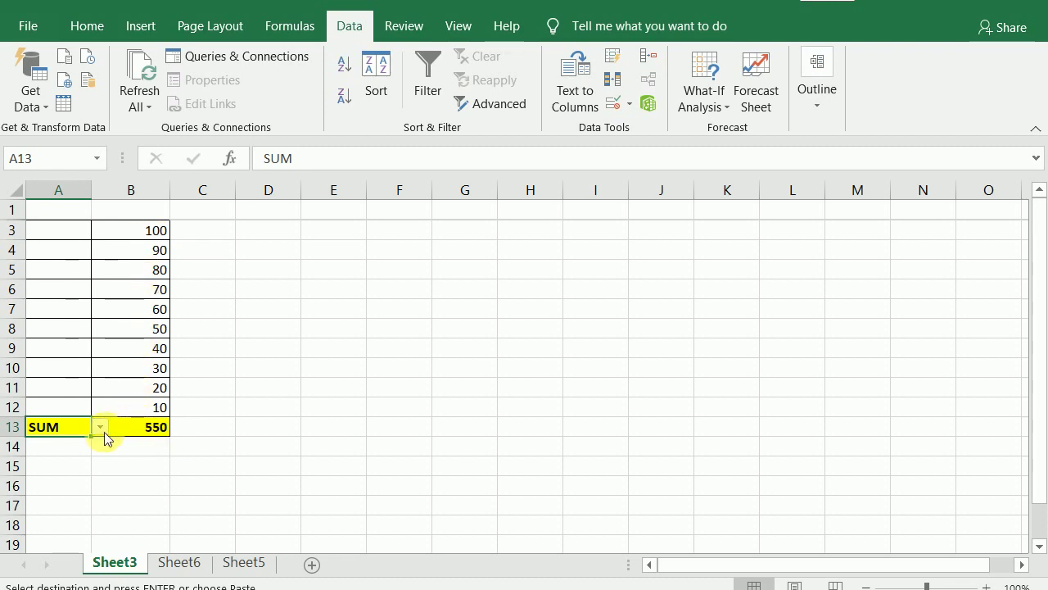
{"action": "left_click", "coordinate": [99, 427]}
{"action": "left_click", "coordinate": [99, 427]}
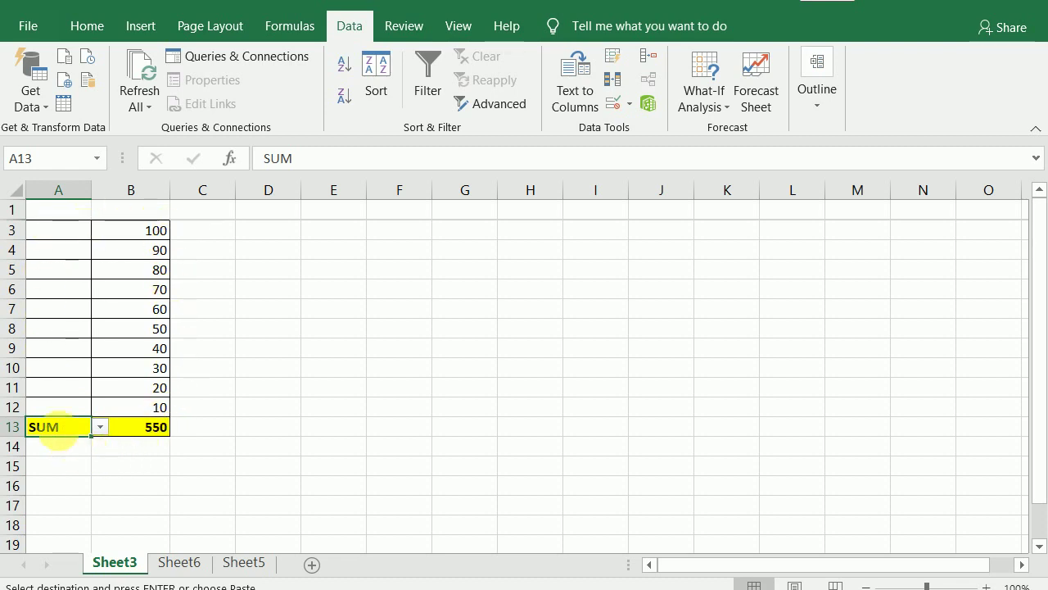
Step: Switch to Sheet5 after confirming A13 on Sheet3 still shows SUM
{"action": "left_click", "coordinate": [243, 563]}
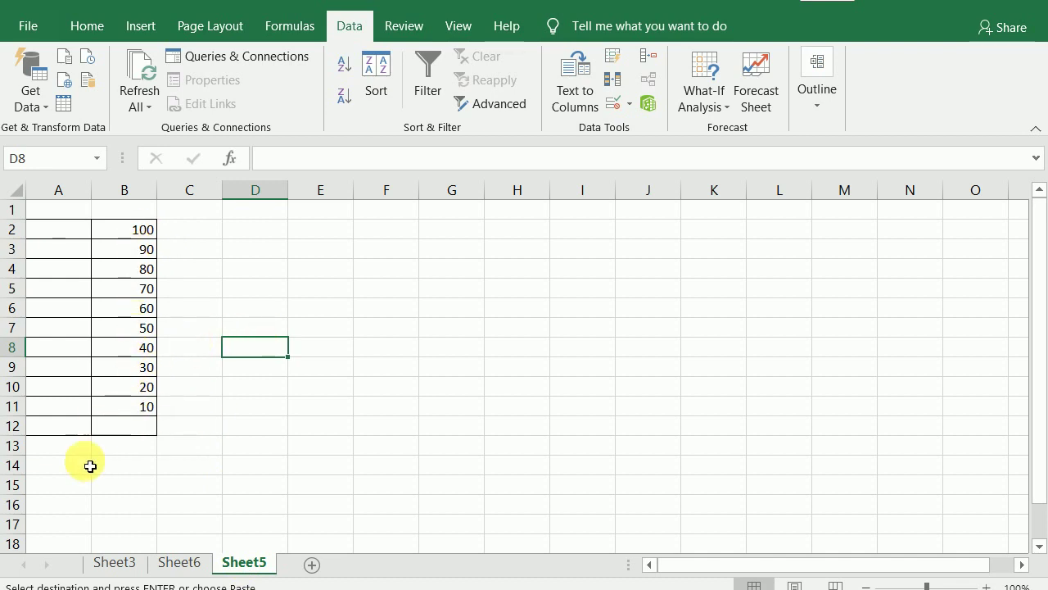
{"action": "left_click", "coordinate": [130, 557]}
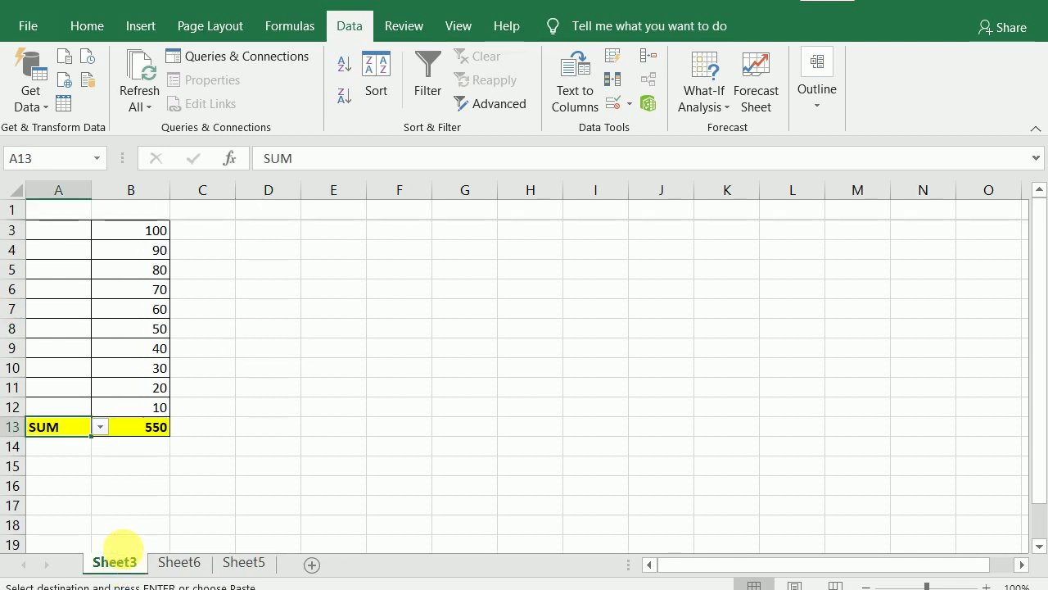
{"action": "left_click", "coordinate": [100, 427]}
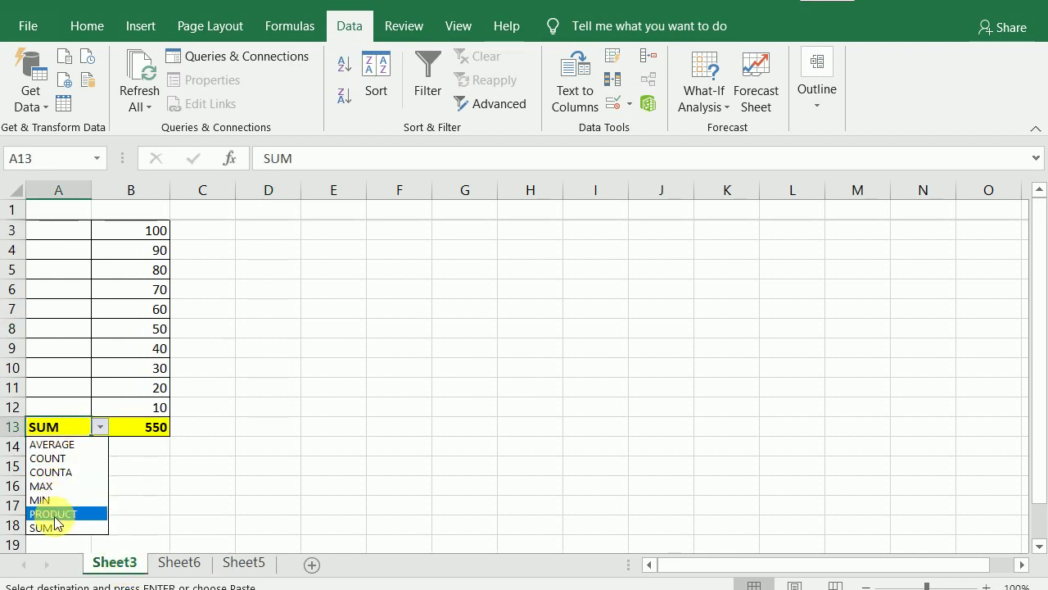
{"action": "left_click", "coordinate": [245, 565]}
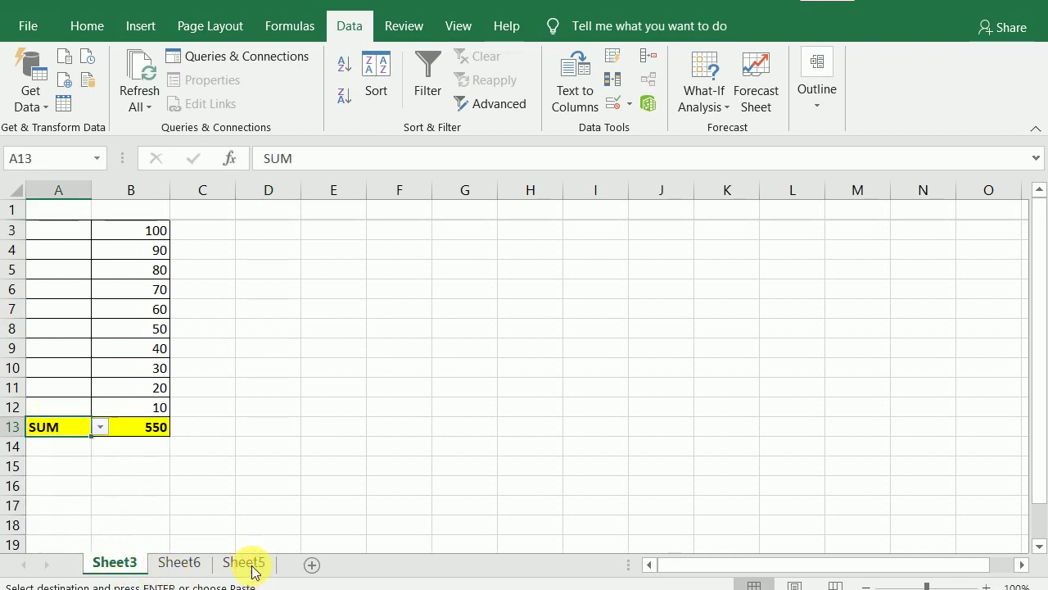
Step: Preview SUBTOTAL's function-code list in D3, then clear the cell to begin the table
{"action": "left_click", "coordinate": [278, 257]}
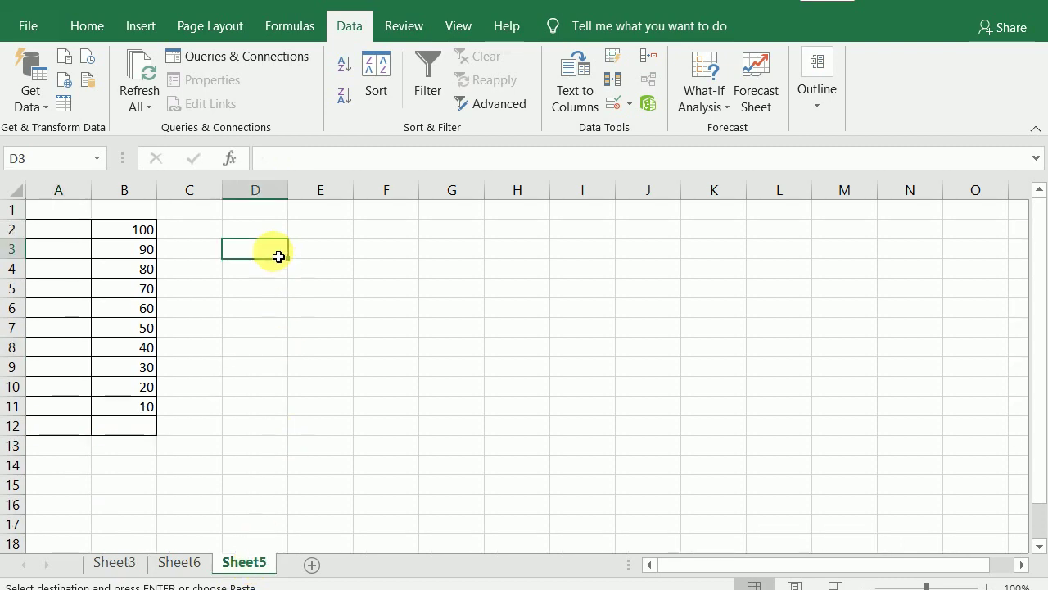
{"action": "type", "text": "="}
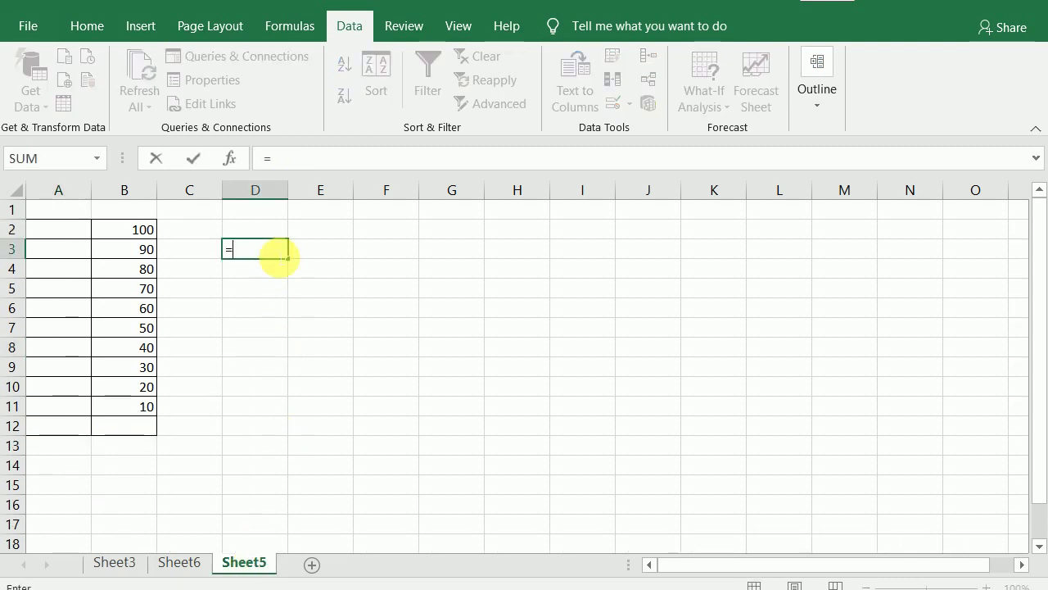
{"action": "type", "text": "SU"}
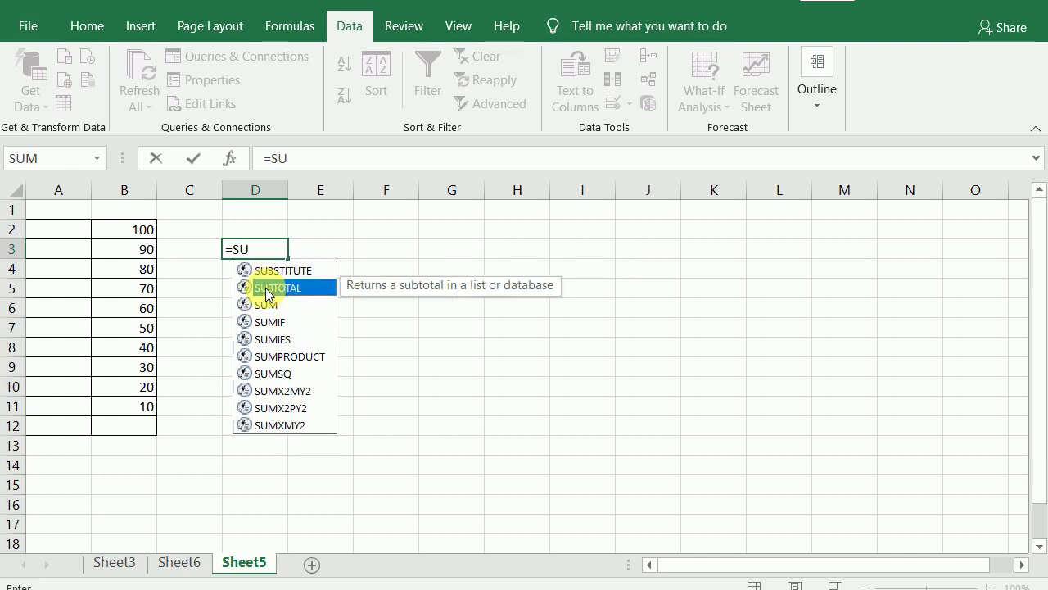
{"action": "double_click", "coordinate": [271, 288]}
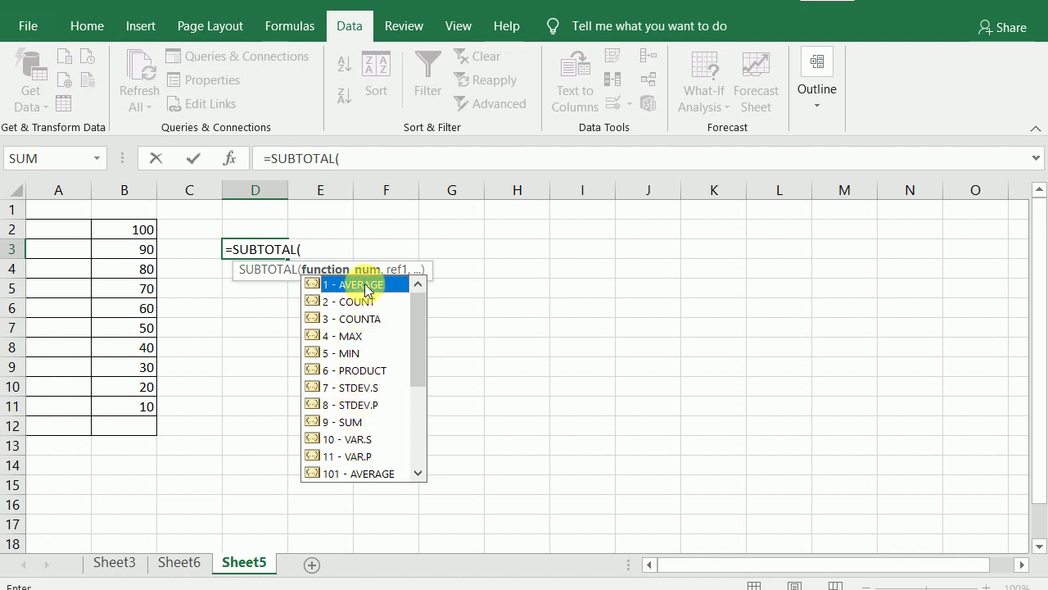
{"action": "left_click", "coordinate": [345, 255]}
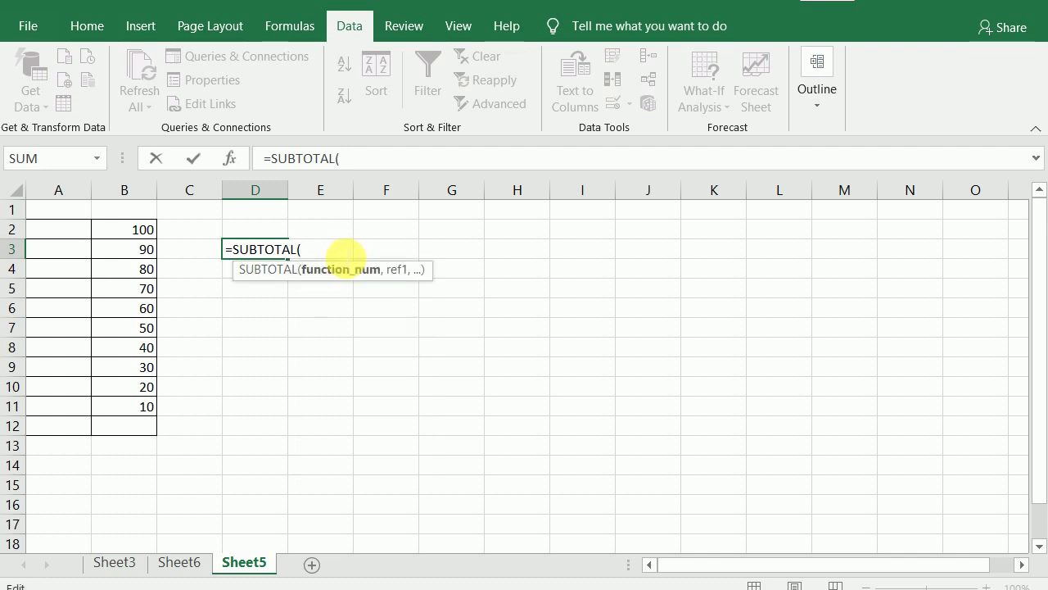
{"action": "key", "text": "BackSpace"}
{"action": "key", "text": "BackSpace"}
{"action": "key", "text": "BackSpace"}
{"action": "key", "text": "BackSpace"}
{"action": "key", "text": "BackSpace"}
{"action": "key", "text": "BackSpace"}
{"action": "key", "text": "BackSpace"}
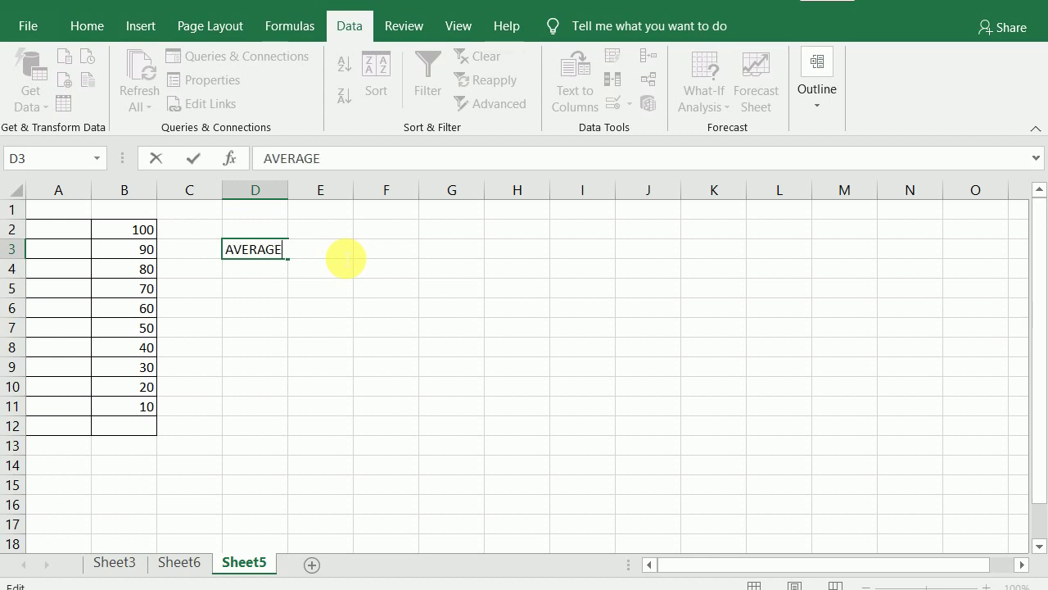
Step: Fill D3:E9 with AVERAGE 1, COUNT 2, COUNTA 3, MAX 4, MIN 5, PRODUCT 6, SUM 9
{"action": "left_click", "coordinate": [321, 286]}
{"action": "left_click", "coordinate": [328, 253]}
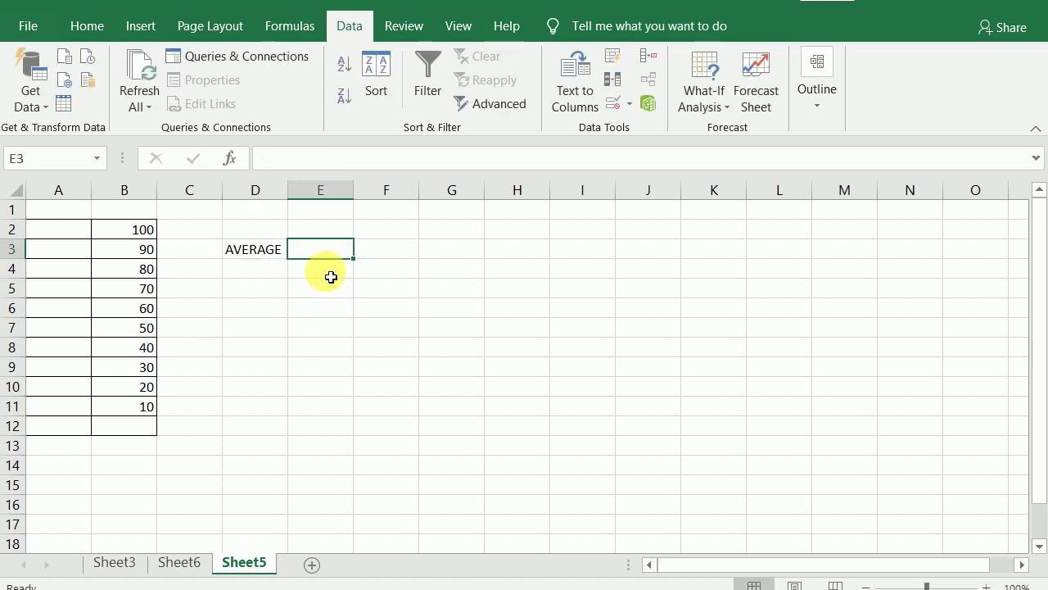
{"action": "type", "text": "1"}
{"action": "left_click", "coordinate": [278, 281]}
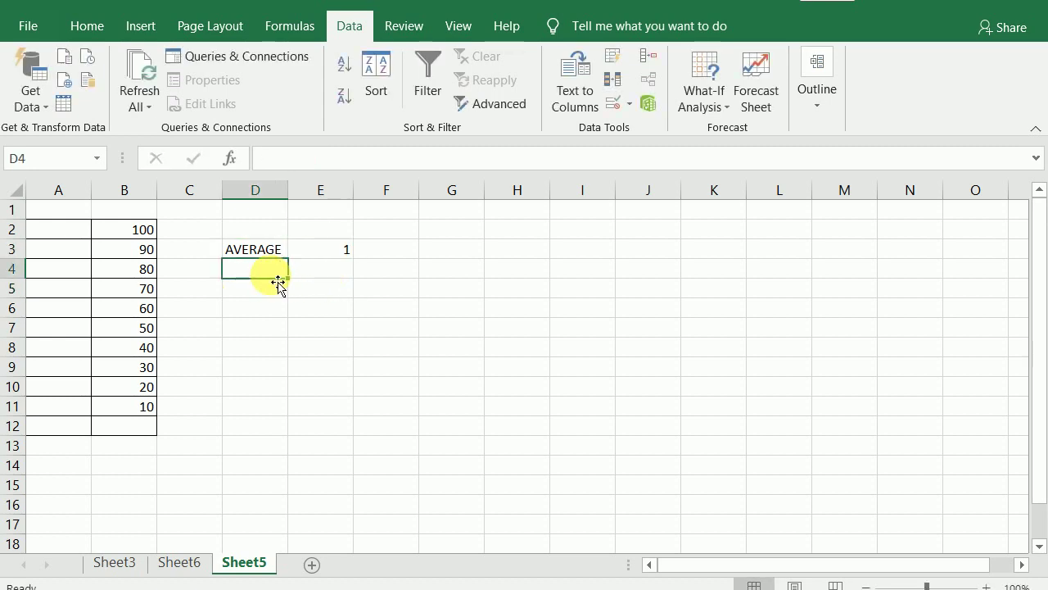
{"action": "type", "text": "COUNT"}
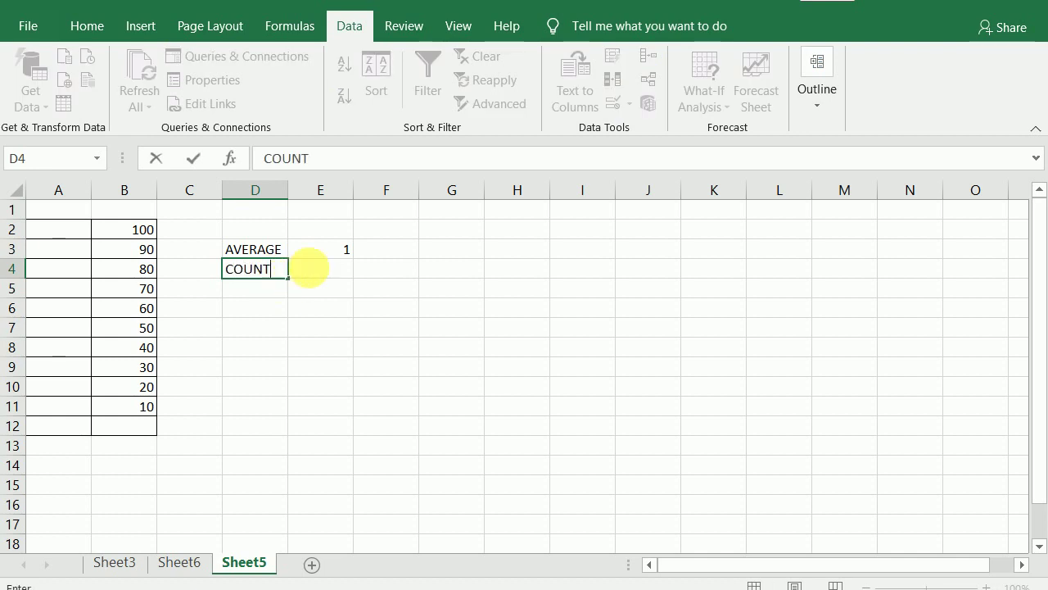
{"action": "left_click", "coordinate": [317, 269]}
{"action": "type", "text": "2"}
{"action": "left_click", "coordinate": [318, 292]}
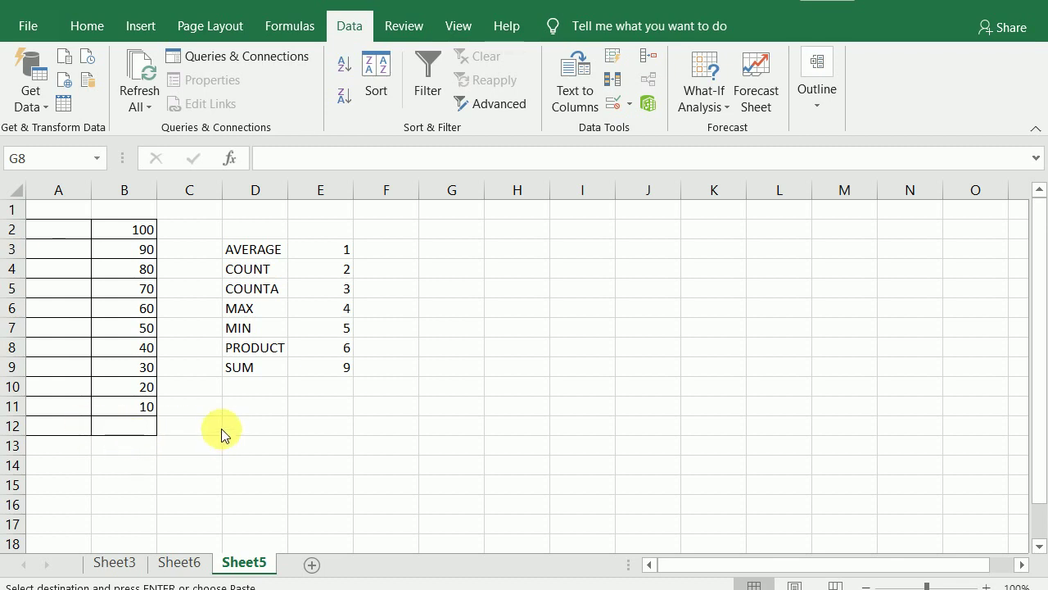
{"action": "key", "text": "ctrl+v"}
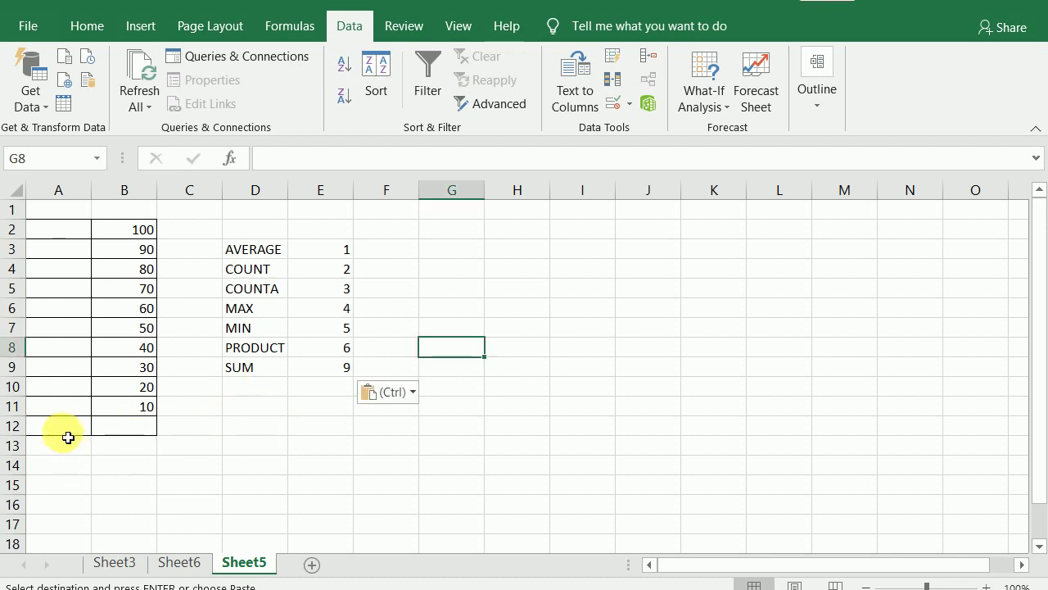
{"action": "left_click", "coordinate": [66, 435]}
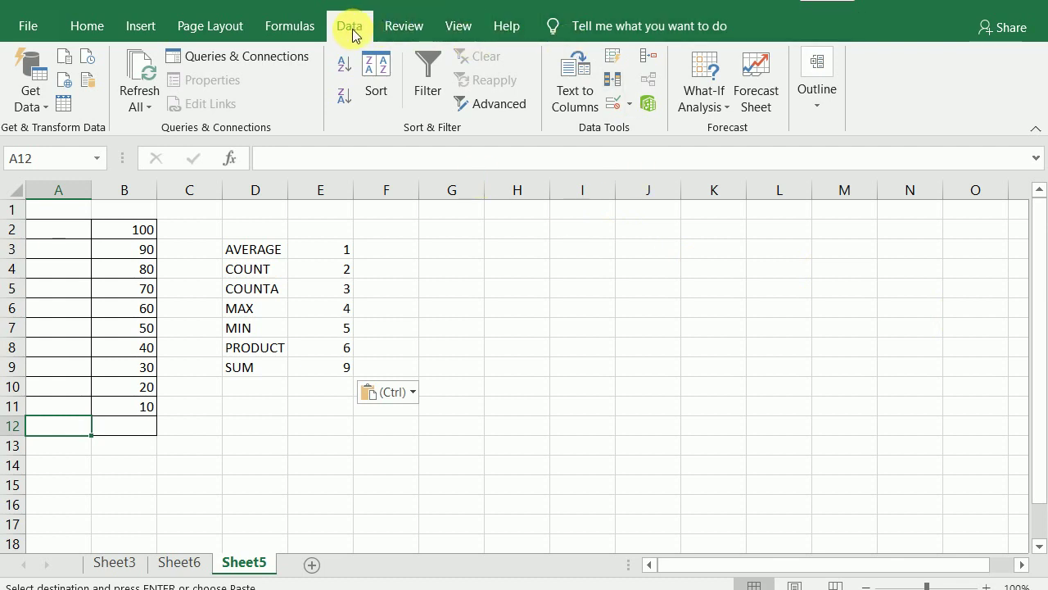
Step: Give A12 list data validation sourced from D3:D9
{"action": "left_click", "coordinate": [631, 105]}
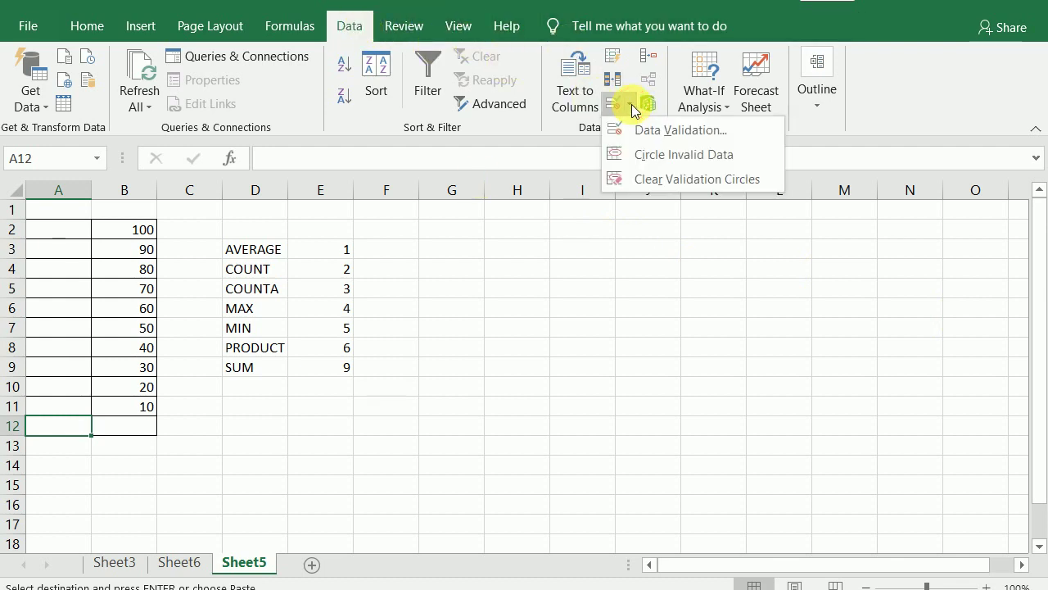
{"action": "left_click", "coordinate": [653, 131]}
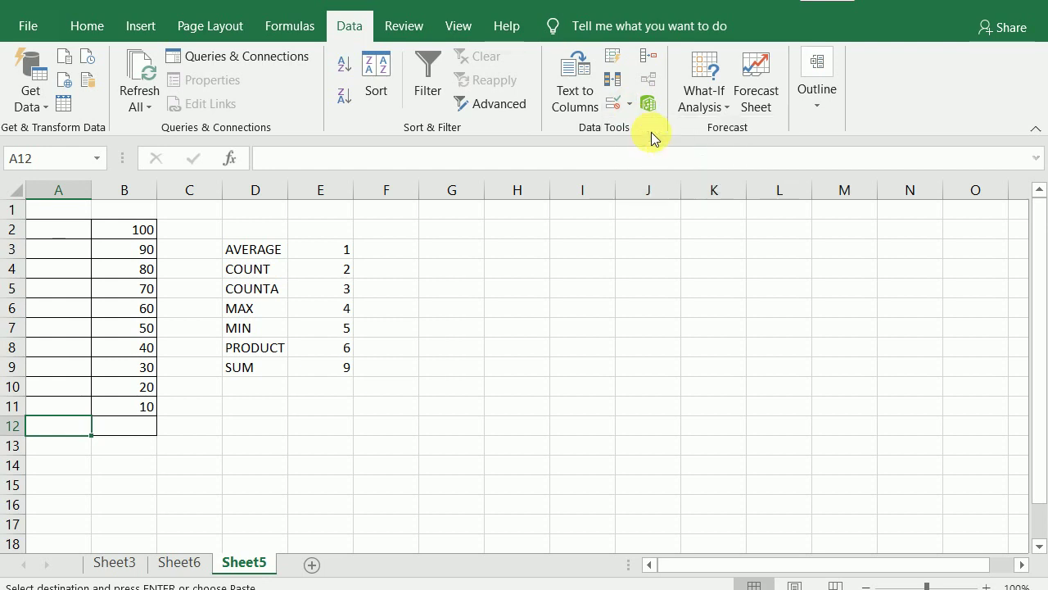
{"action": "left_click", "coordinate": [653, 199]}
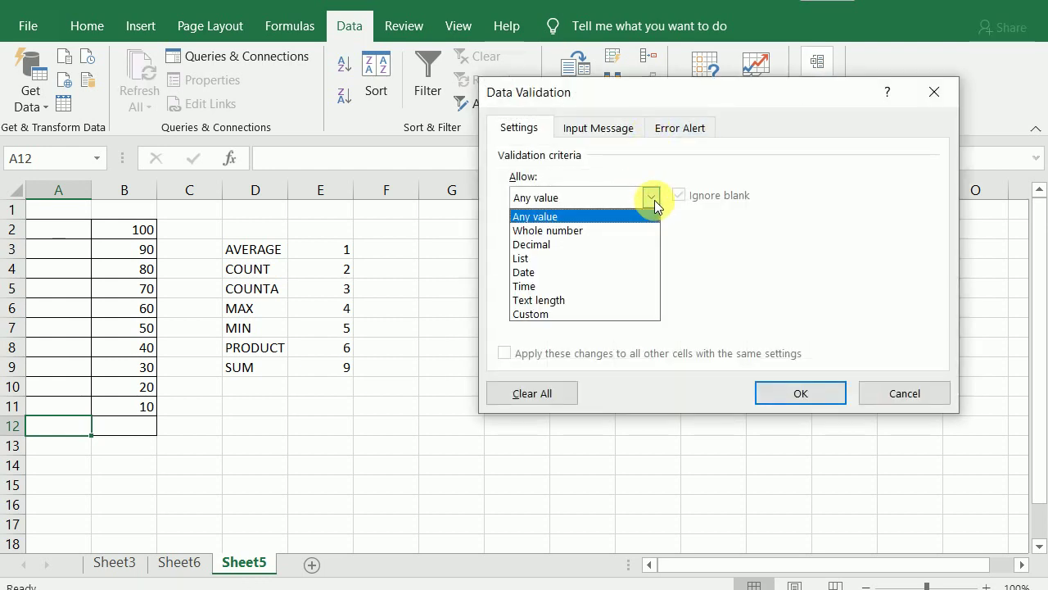
{"action": "left_click", "coordinate": [538, 259]}
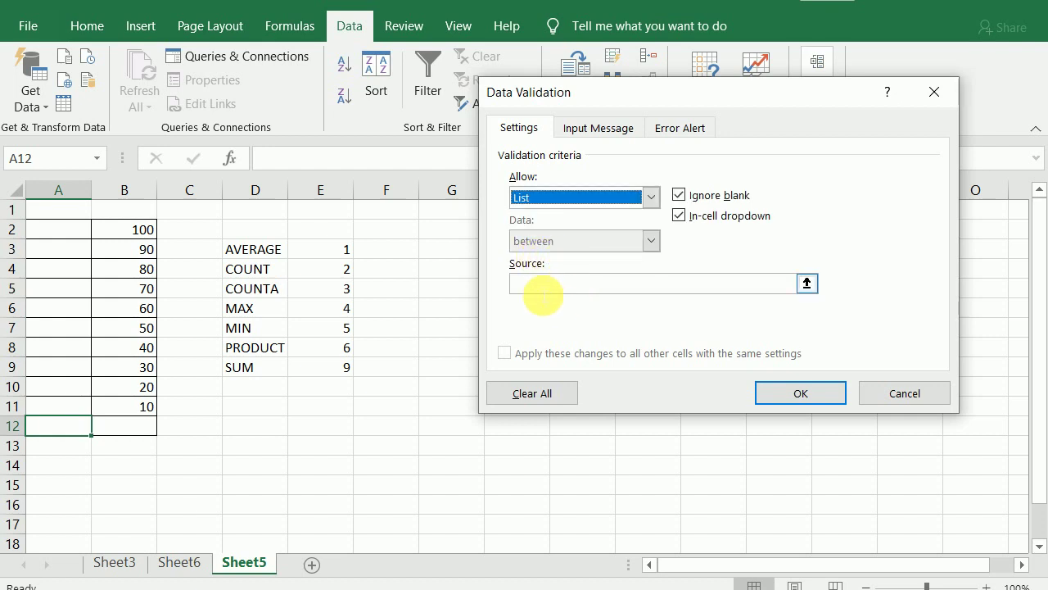
{"action": "left_click", "coordinate": [541, 284]}
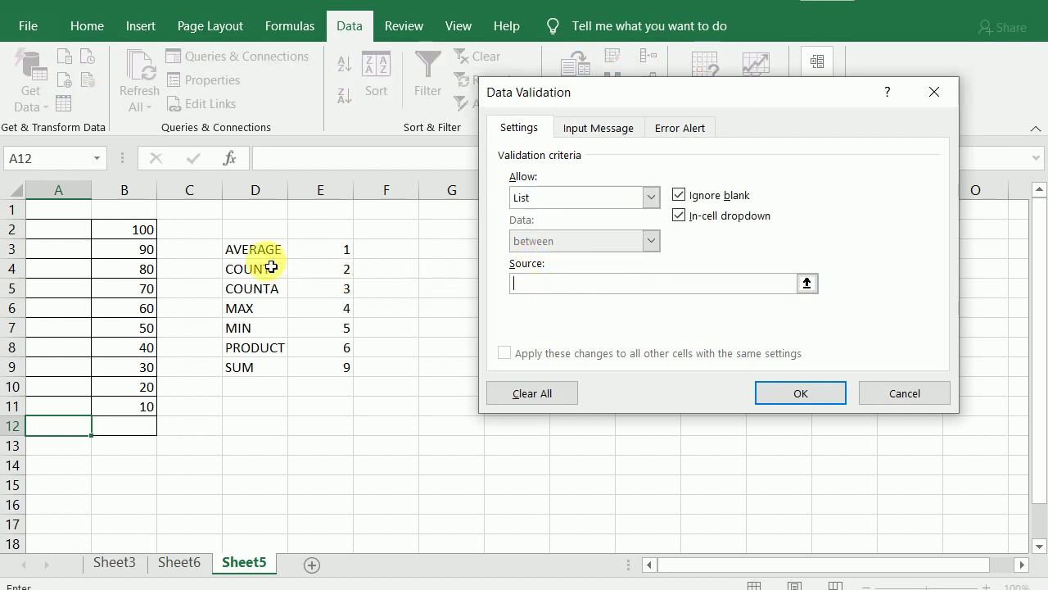
{"action": "left_click_drag", "start_coordinate": [263, 256], "coordinate": [262, 368]}
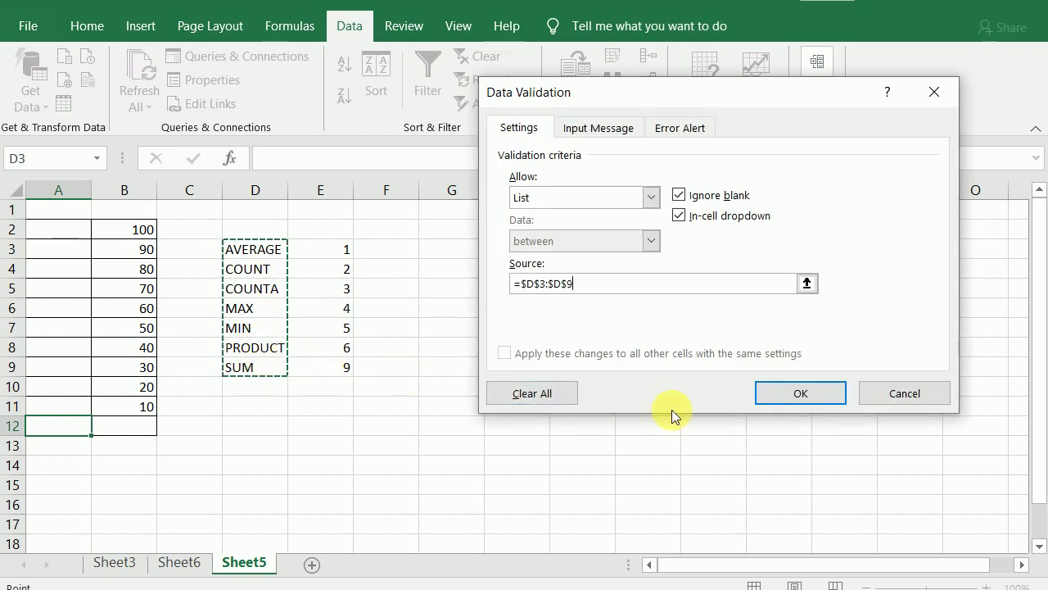
{"action": "left_click", "coordinate": [764, 396]}
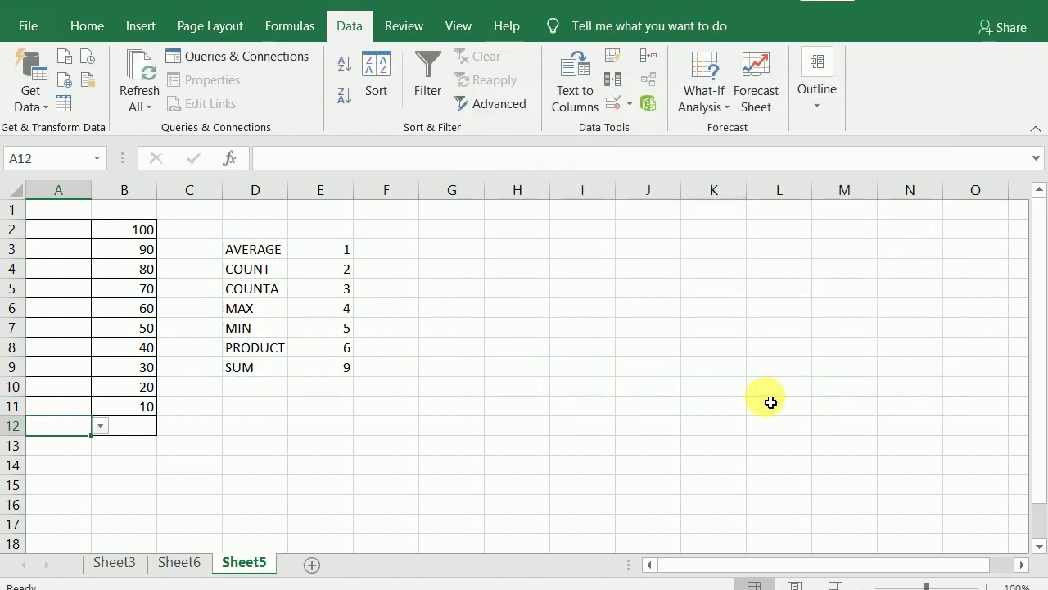
Step: Choose MAX from A12's function dropdown
{"action": "left_click", "coordinate": [99, 427]}
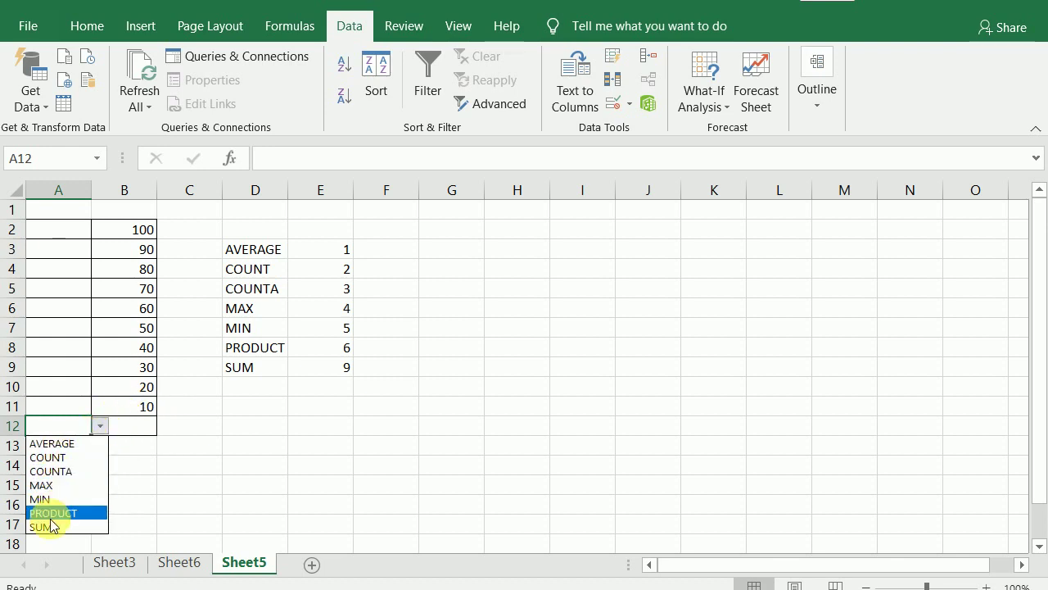
{"action": "left_click", "coordinate": [187, 485]}
{"action": "left_click", "coordinate": [100, 426]}
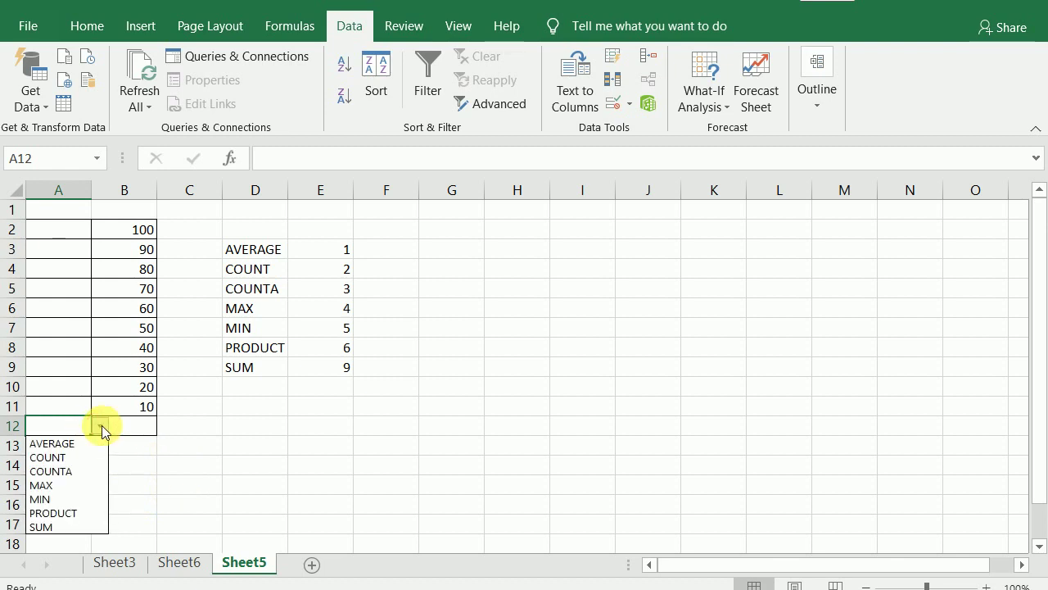
{"action": "left_click", "coordinate": [43, 485]}
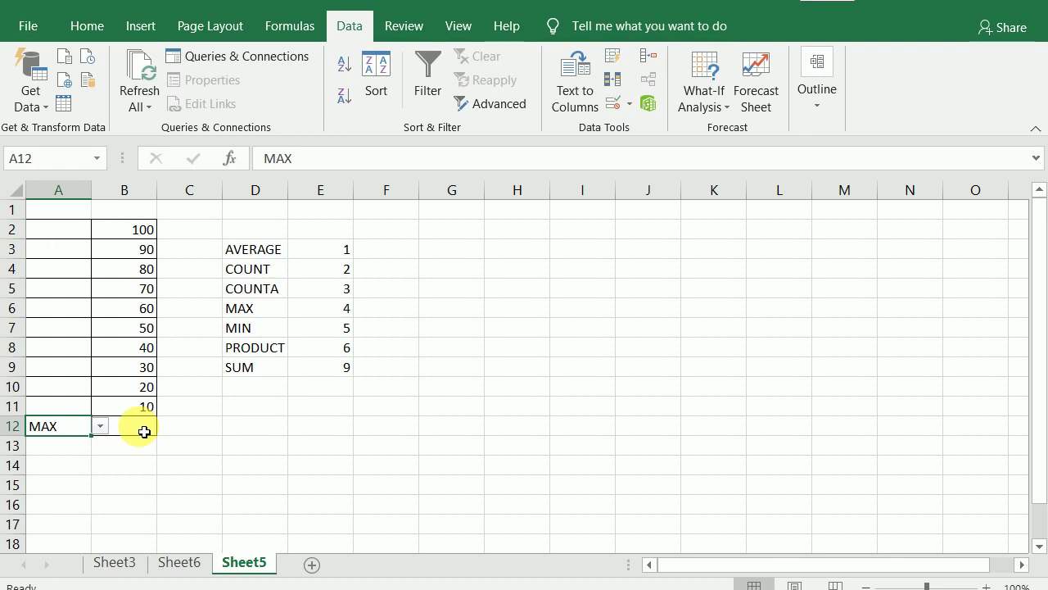
{"action": "left_click", "coordinate": [267, 449]}
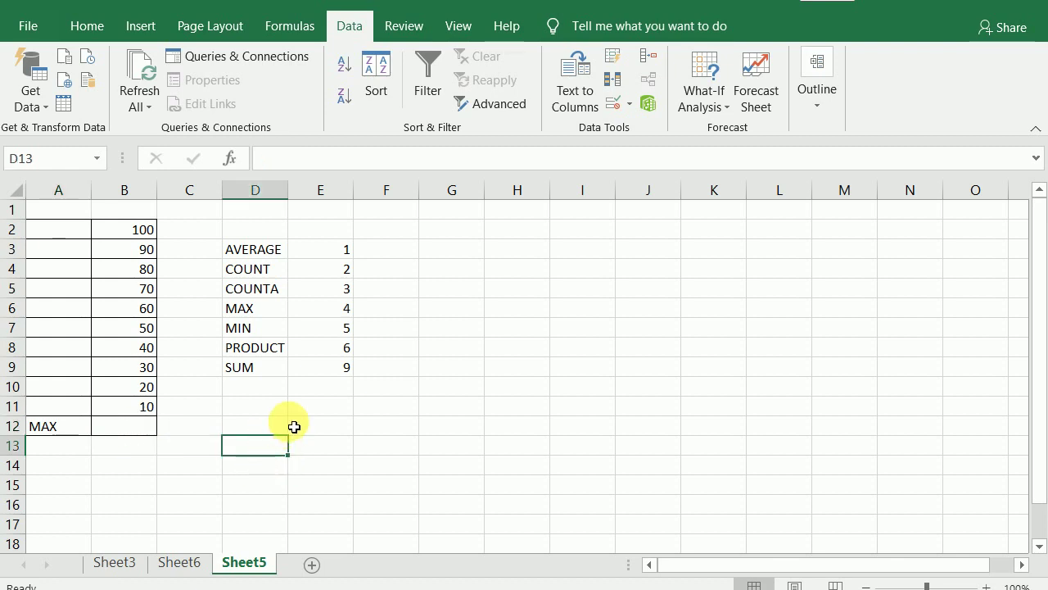
{"action": "left_click", "coordinate": [332, 469]}
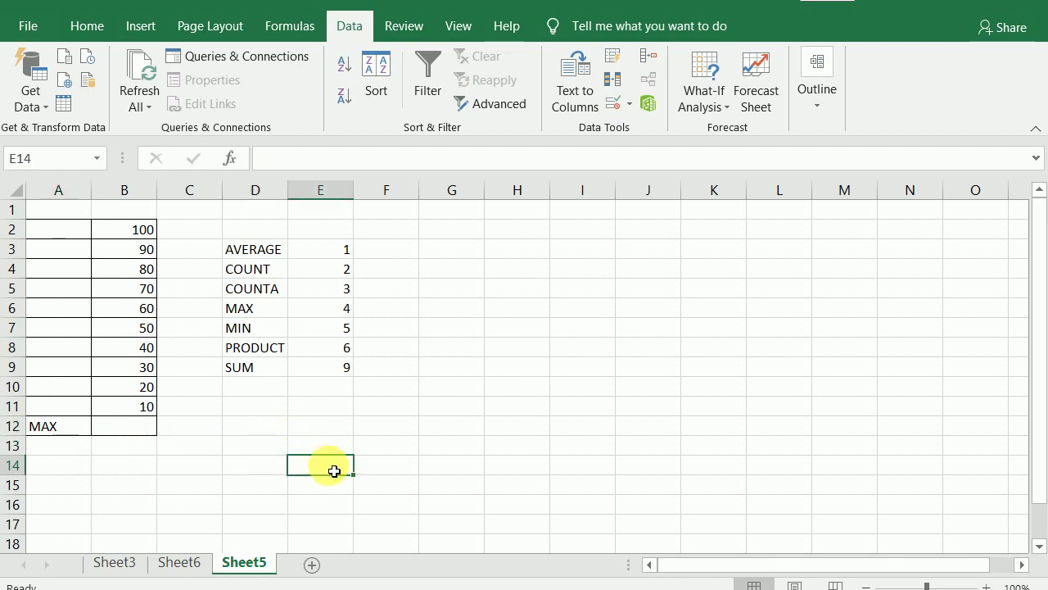
{"action": "left_click", "coordinate": [382, 431]}
Step: Enter =VLOOKUP(A12,D3:E9,2) in E12, returning code 4 for MAX
{"action": "left_click", "coordinate": [333, 424]}
{"action": "type", "text": "="}
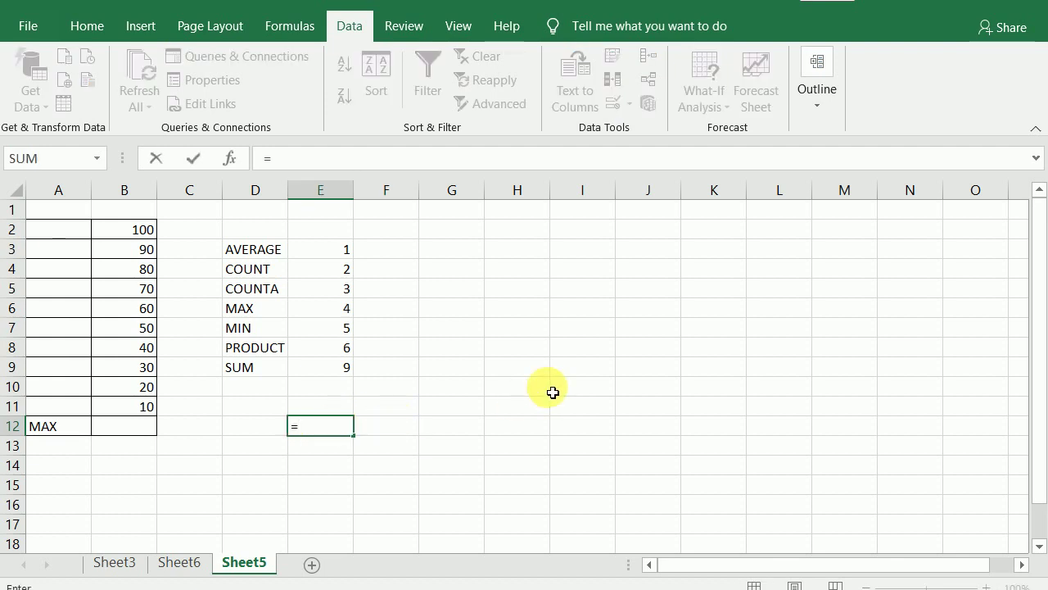
{"action": "type", "text": "VLO"}
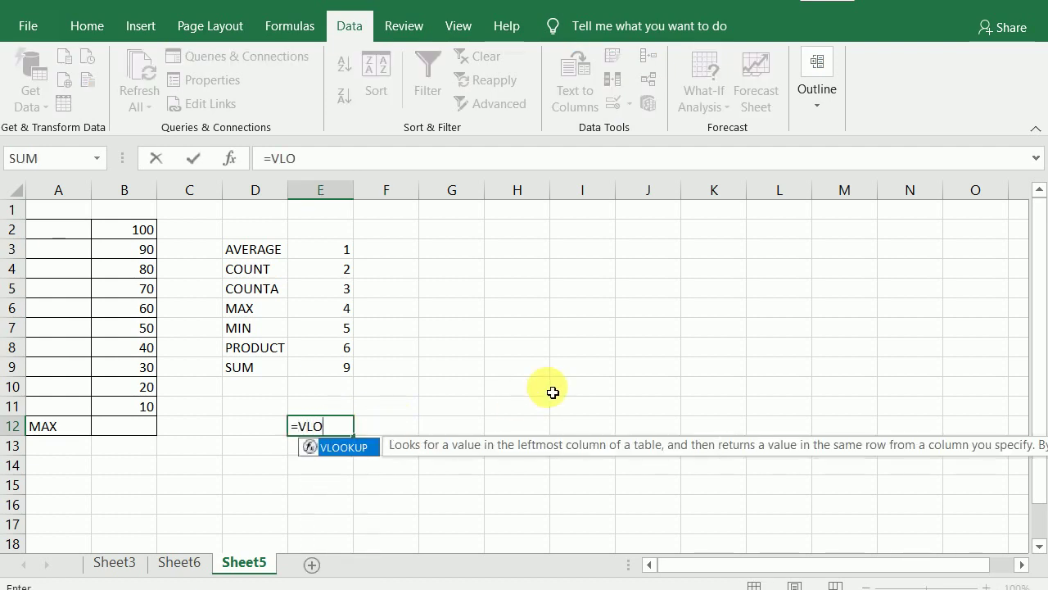
{"action": "double_click", "coordinate": [352, 447]}
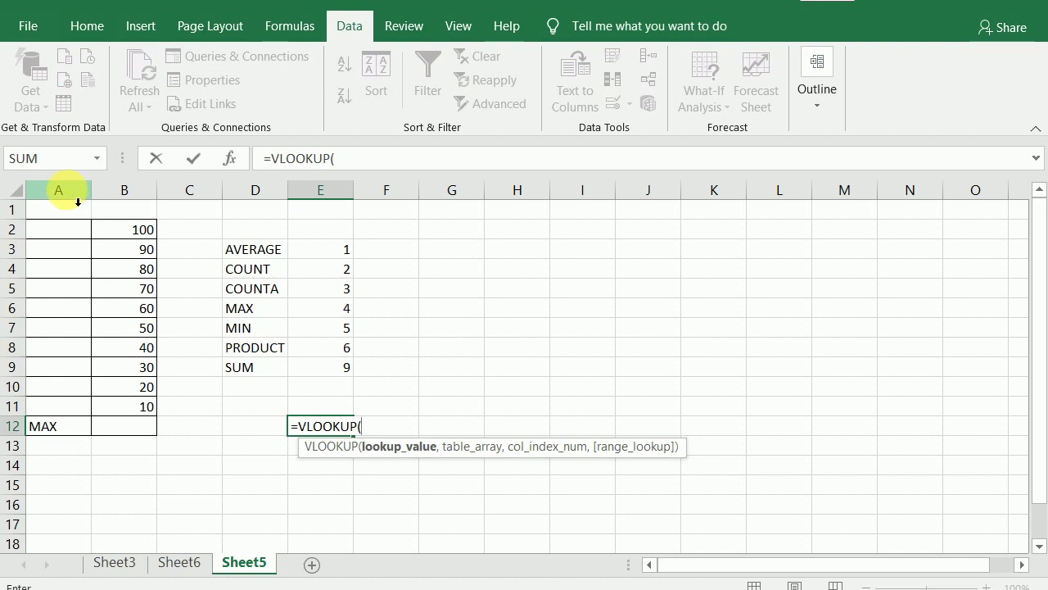
{"action": "left_click", "coordinate": [56, 431]}
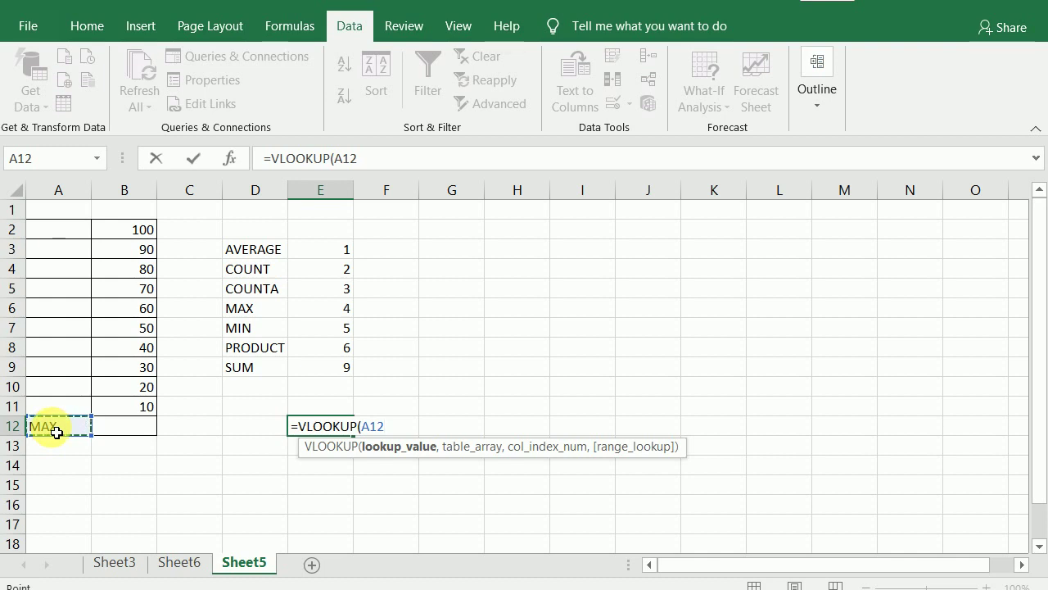
{"action": "type", "text": ","}
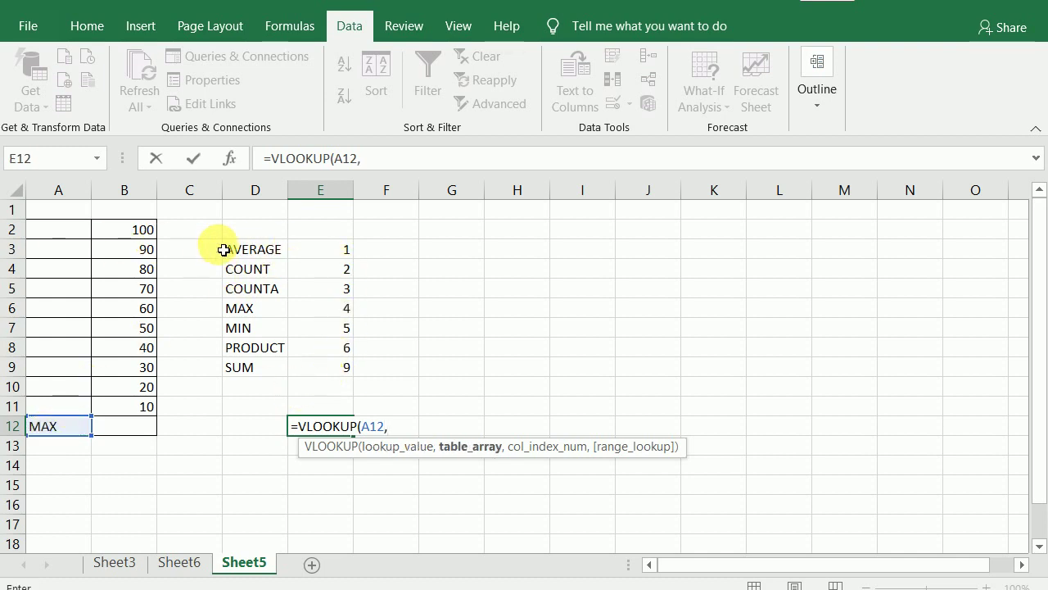
{"action": "left_click", "coordinate": [242, 252]}
{"action": "left_click_drag", "start_coordinate": [252, 260], "coordinate": [316, 366]}
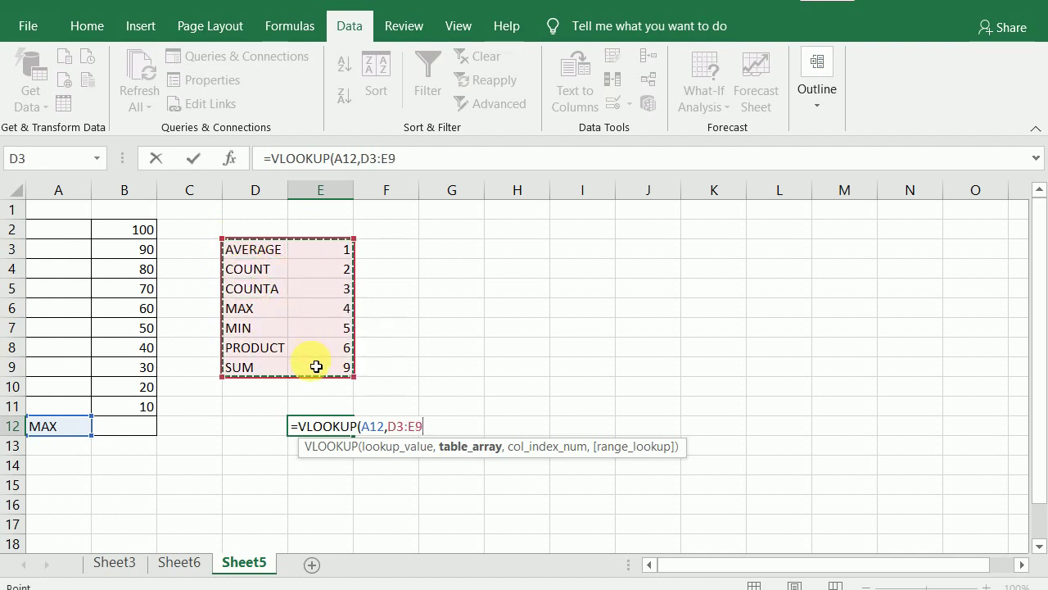
{"action": "type", "text": ",2"}
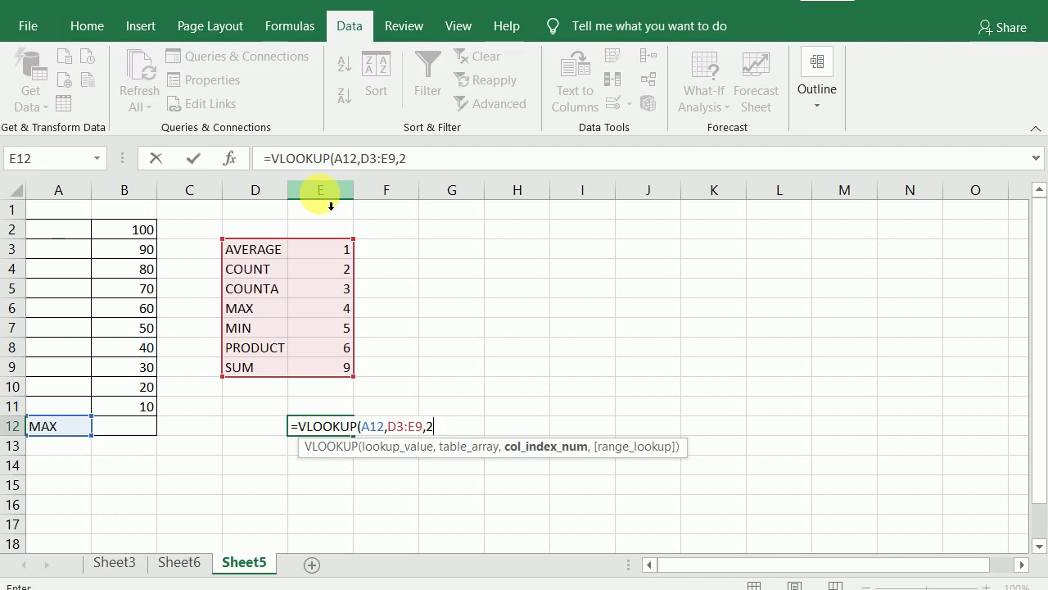
{"action": "type", "text": ")"}
{"action": "key", "text": "Return"}
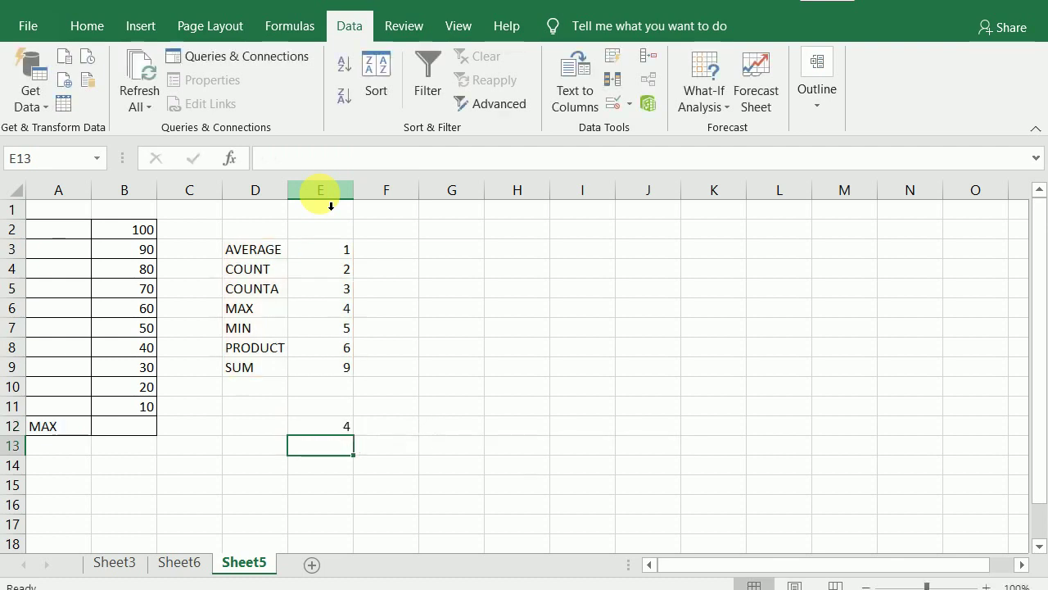
{"action": "left_click", "coordinate": [334, 431]}
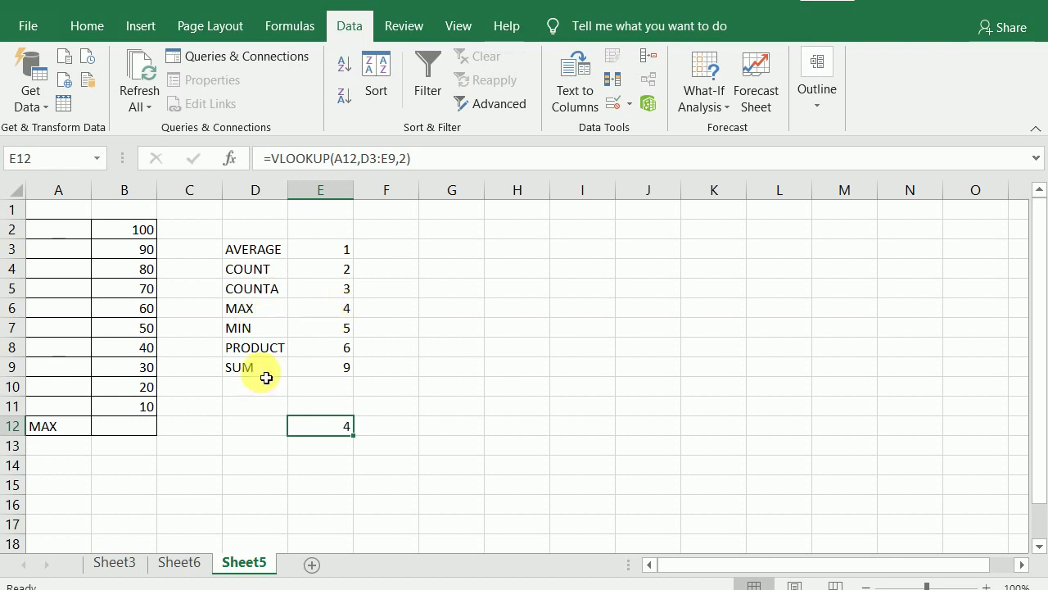
{"action": "left_click", "coordinate": [57, 427]}
{"action": "left_click", "coordinate": [101, 426]}
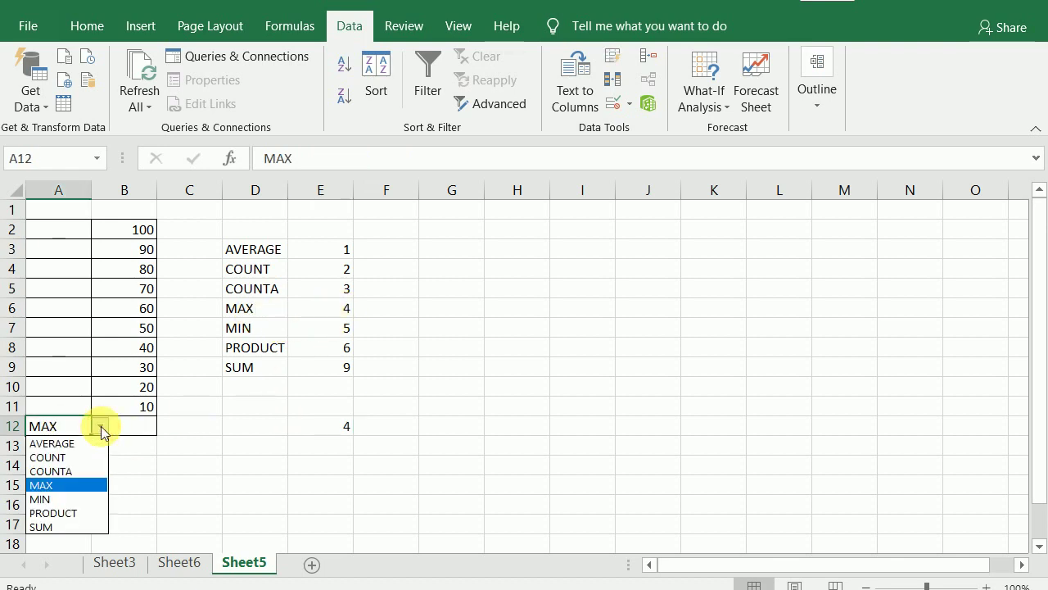
{"action": "left_click", "coordinate": [47, 528]}
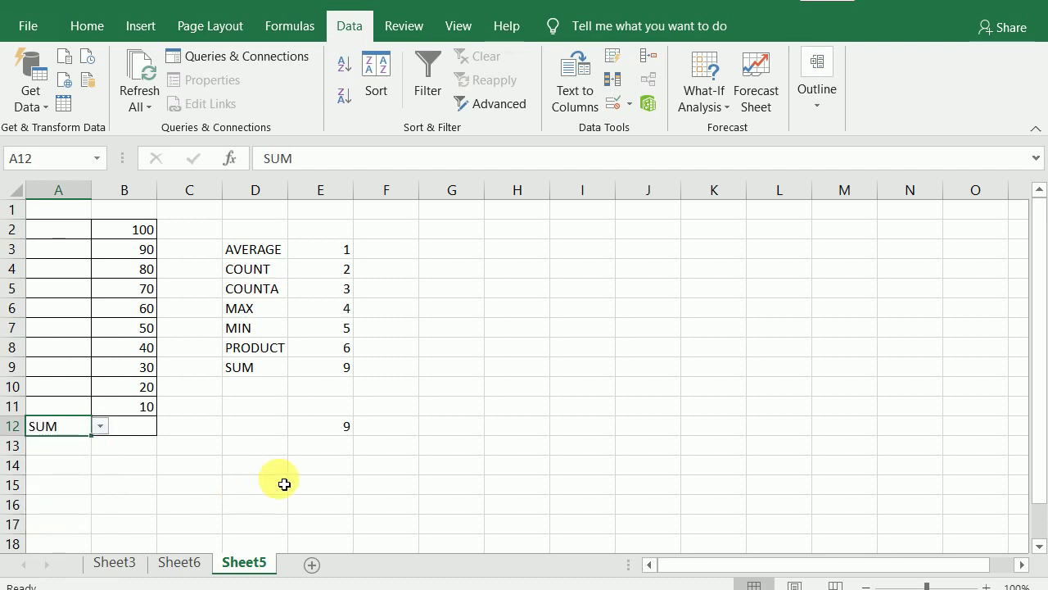
{"action": "left_click", "coordinate": [99, 427]}
{"action": "left_click", "coordinate": [50, 485]}
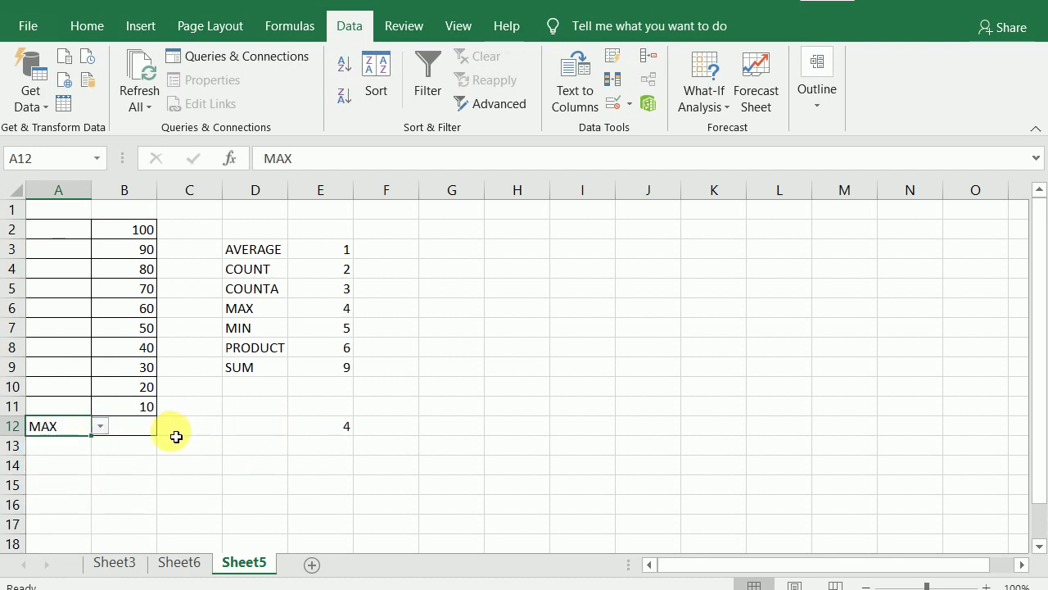
{"action": "left_click", "coordinate": [154, 467]}
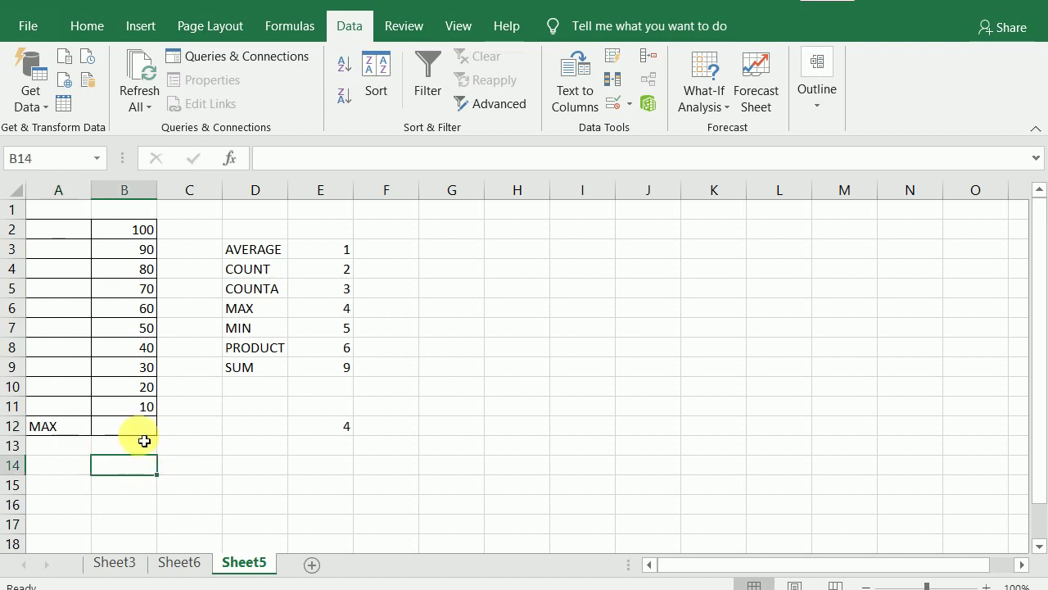
{"action": "left_click", "coordinate": [141, 429]}
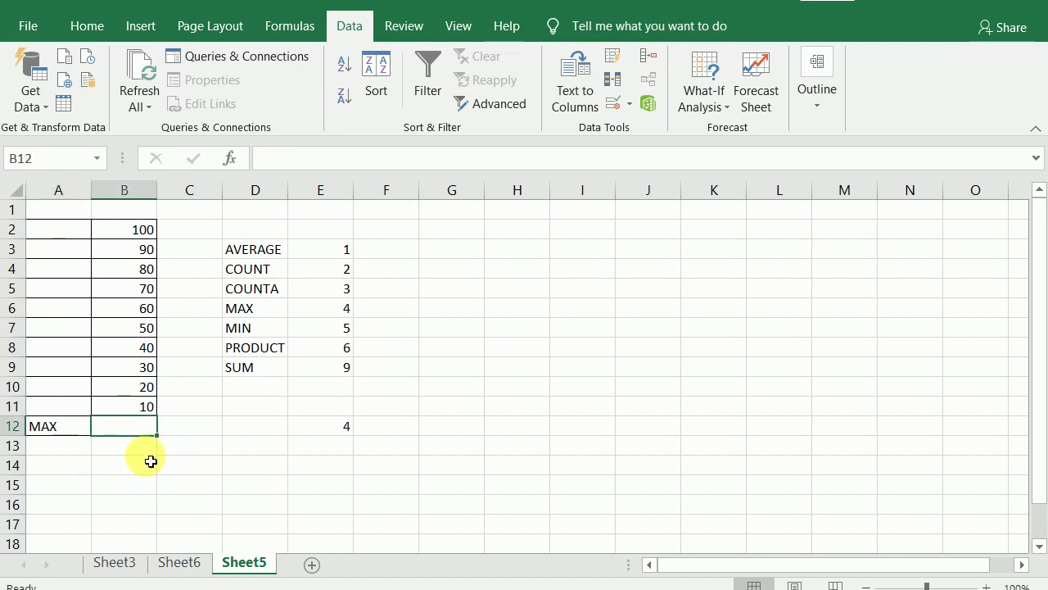
{"action": "left_click", "coordinate": [148, 460]}
{"action": "left_click", "coordinate": [145, 434]}
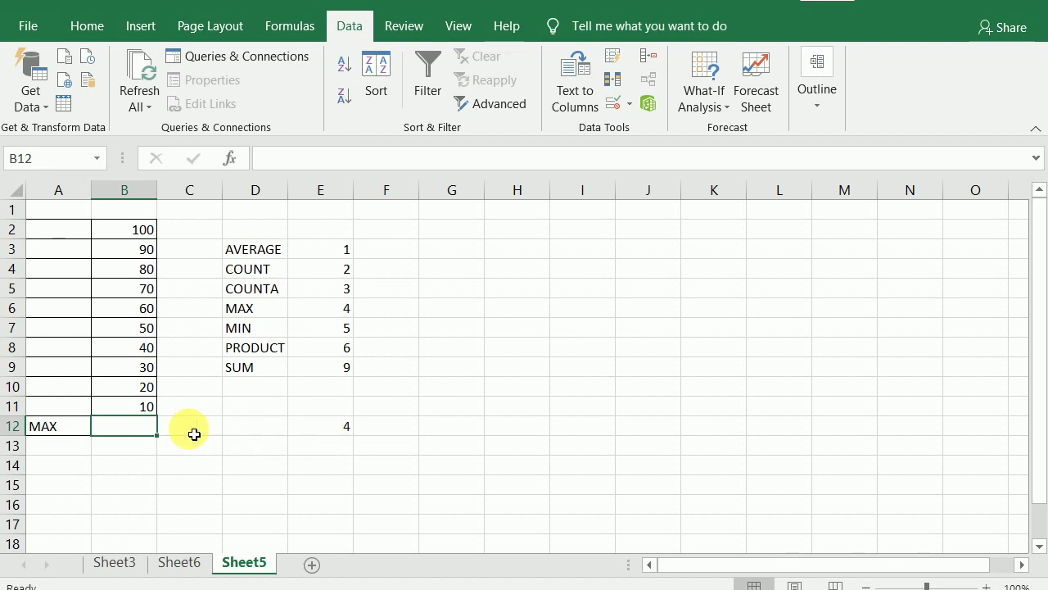
{"action": "left_click", "coordinate": [136, 466]}
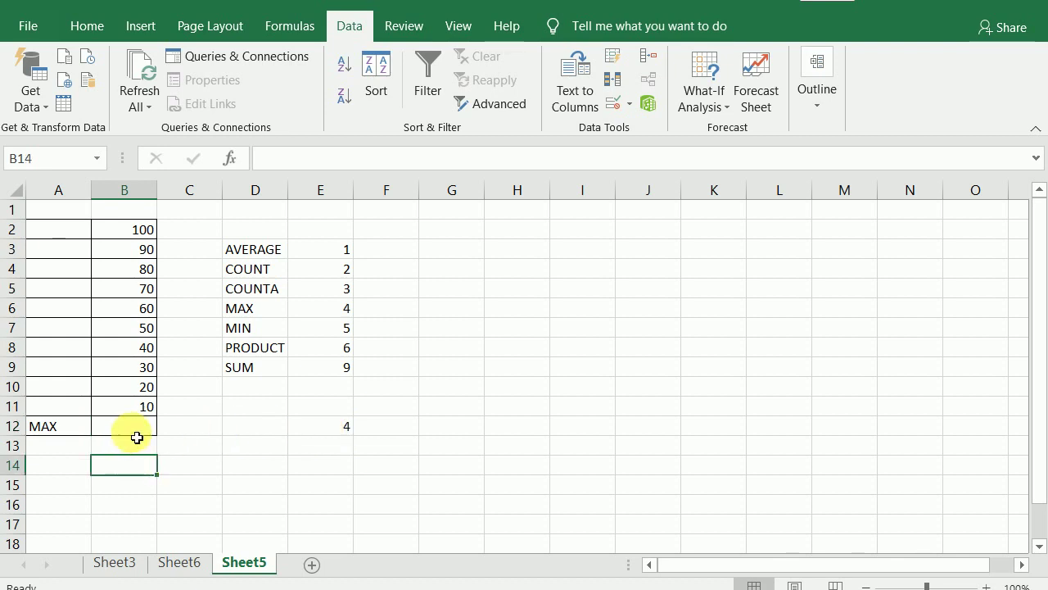
{"action": "left_click", "coordinate": [136, 433]}
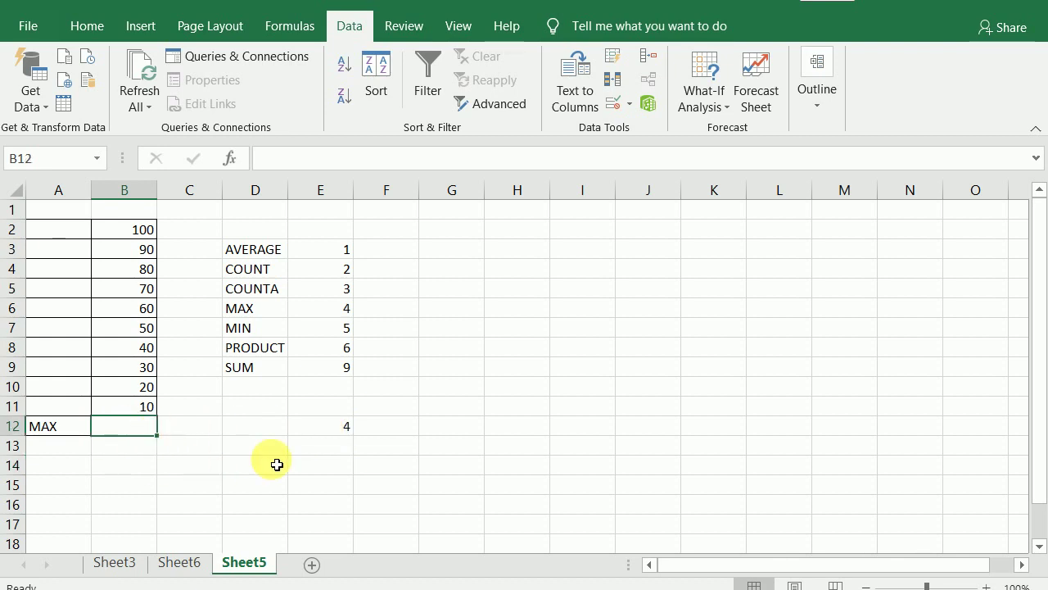
Step: Enter =SUBTOTAL(E12,B2:B11) in B12, which returns 100 for MAX
{"action": "type", "text": "=SUB"}
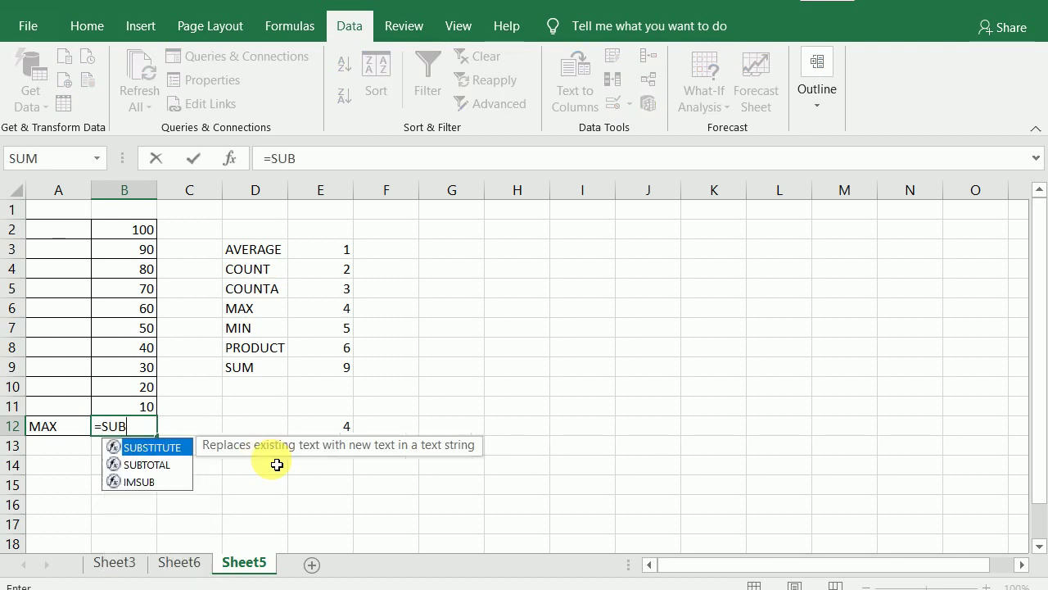
{"action": "left_click", "coordinate": [160, 469]}
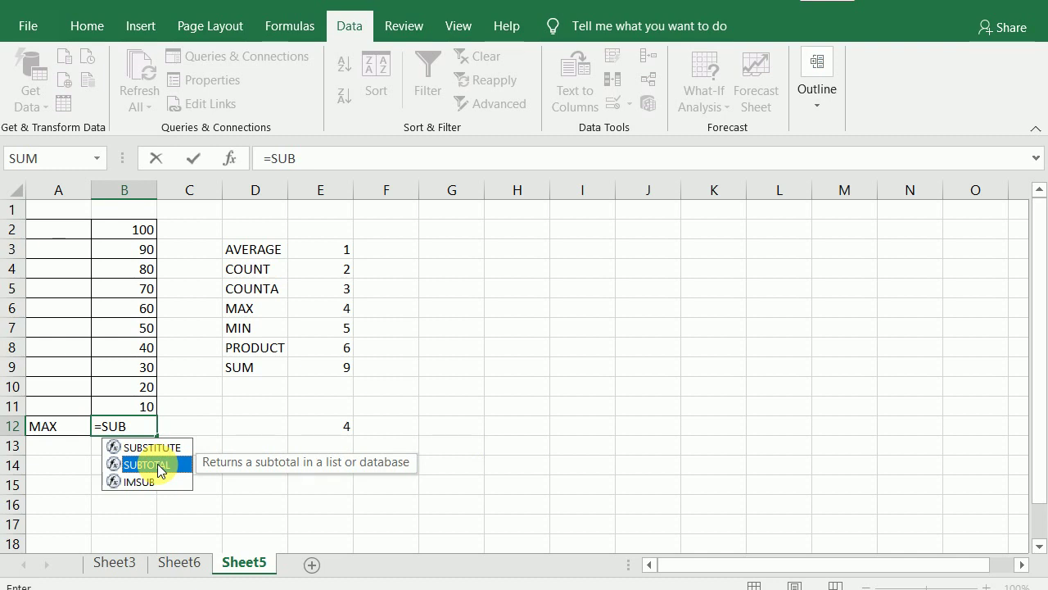
{"action": "double_click", "coordinate": [158, 463]}
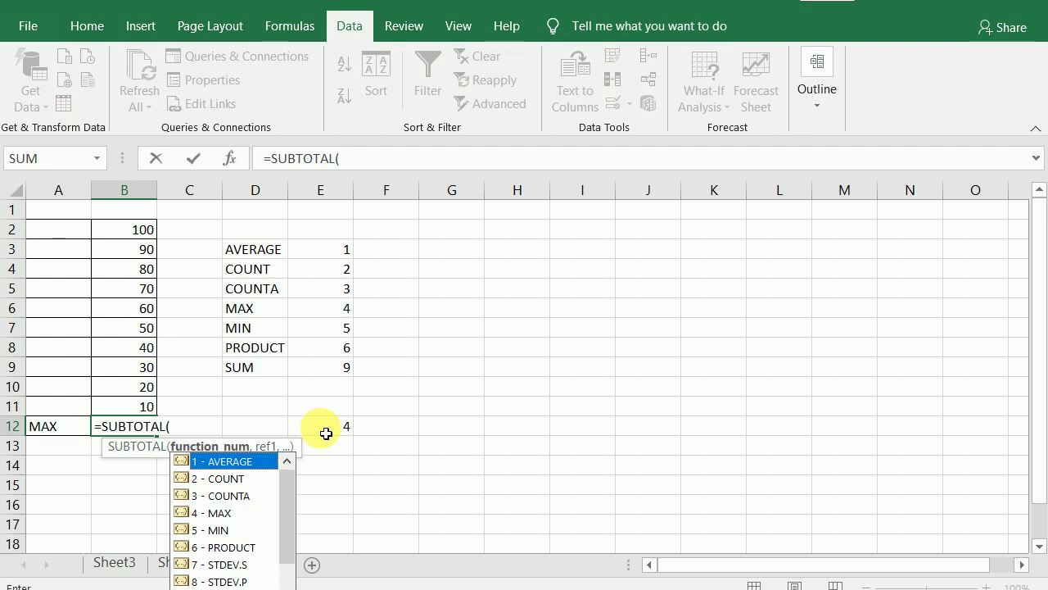
{"action": "left_click", "coordinate": [326, 434]}
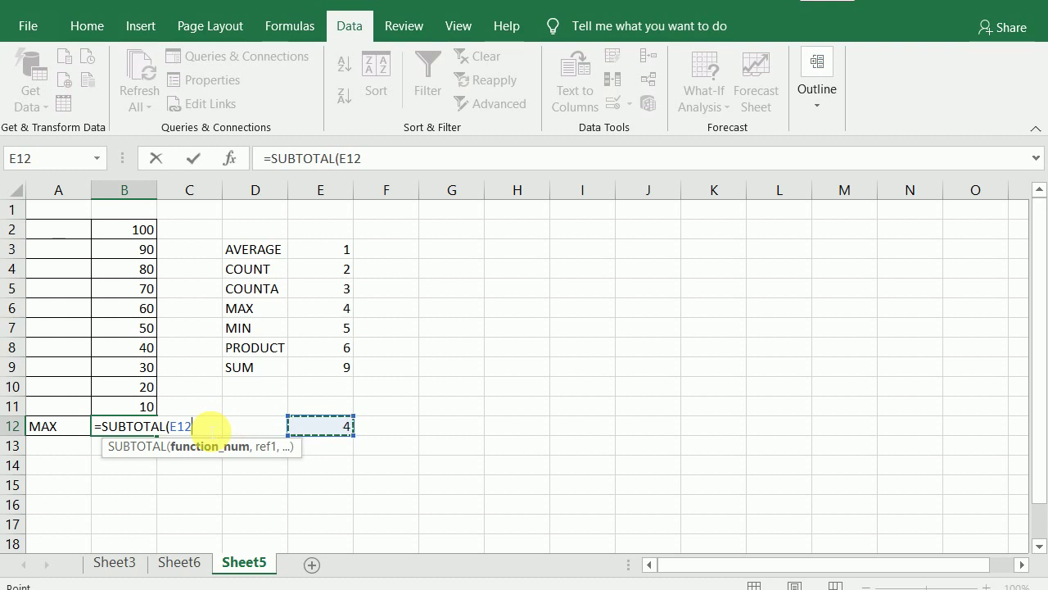
{"action": "type", "text": ","}
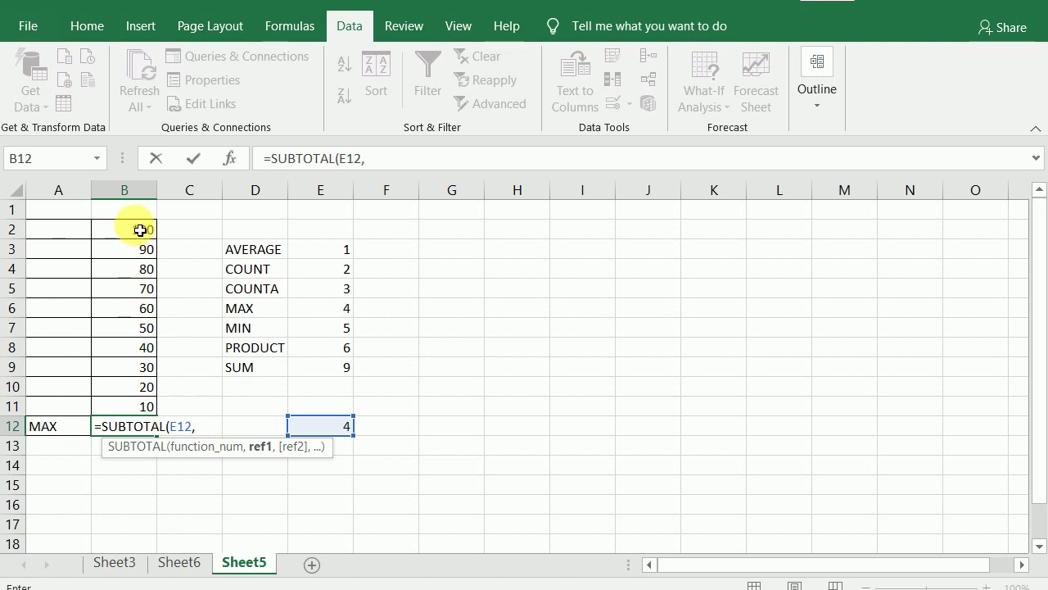
{"action": "left_click_drag", "start_coordinate": [140, 229], "coordinate": [148, 392]}
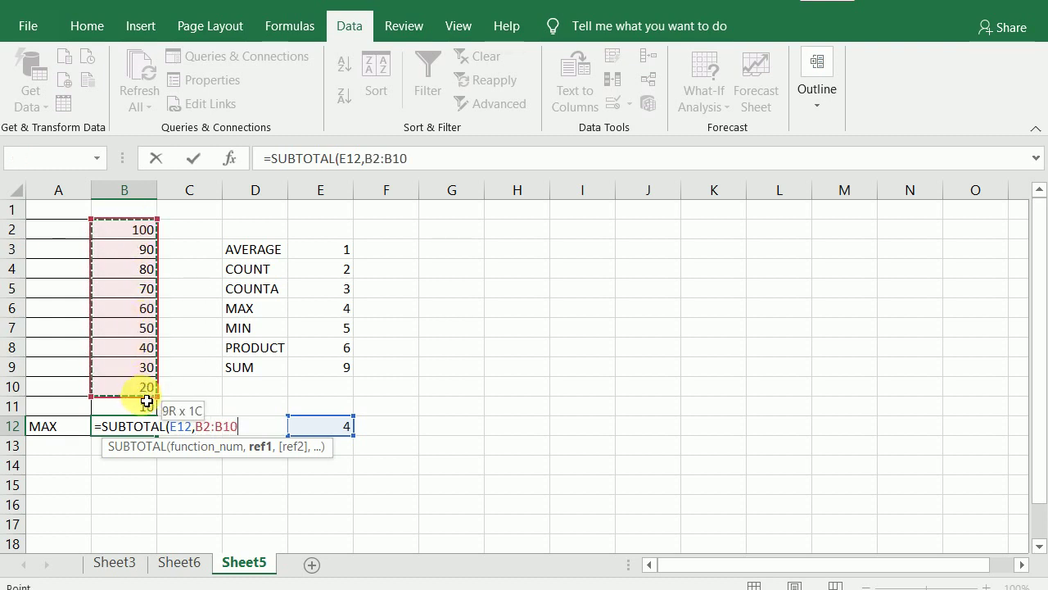
{"action": "left_click_drag", "start_coordinate": [147, 397], "coordinate": [146, 405]}
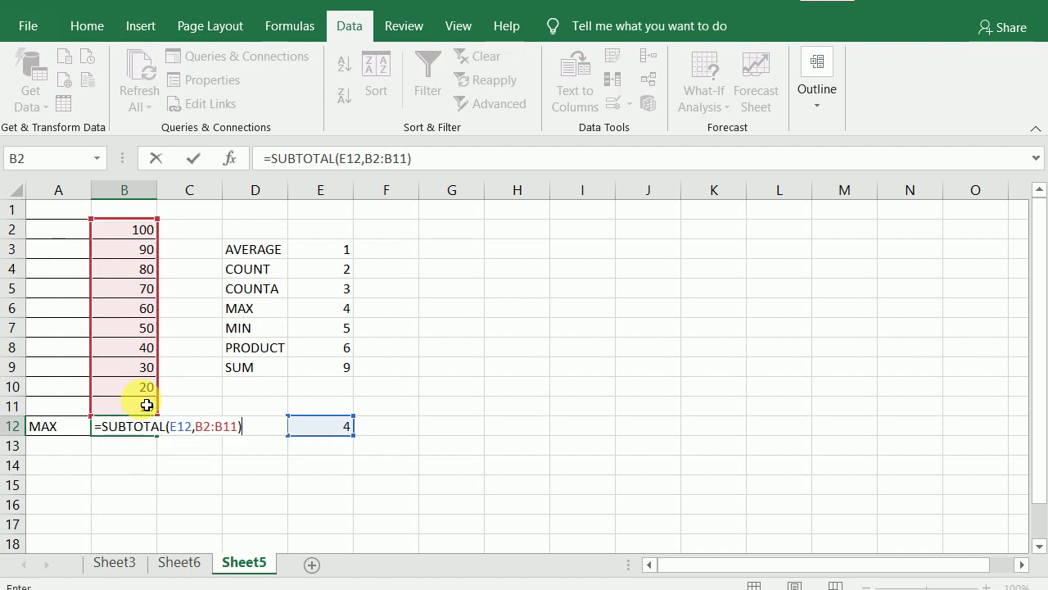
{"action": "key", "text": "Return"}
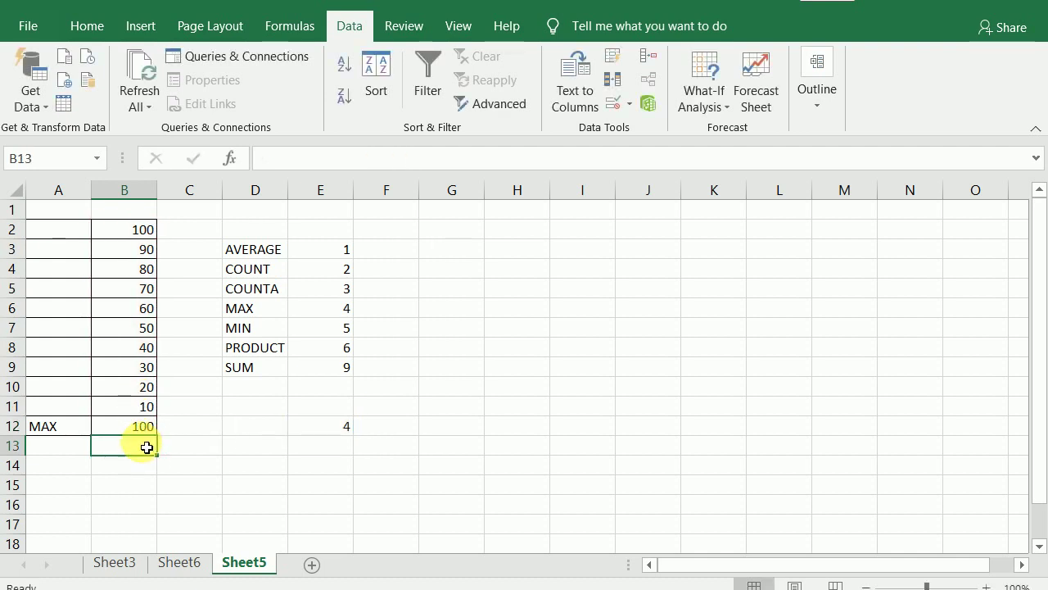
Step: Switch A12's function to SUM so B12 shows 550
{"action": "left_click", "coordinate": [142, 432]}
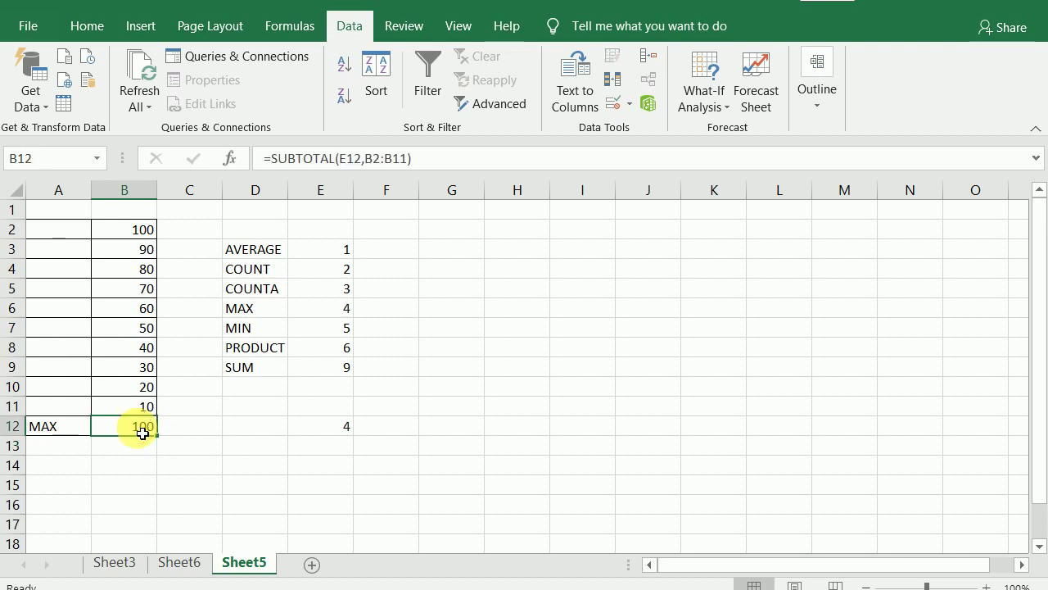
{"action": "left_click", "coordinate": [79, 434]}
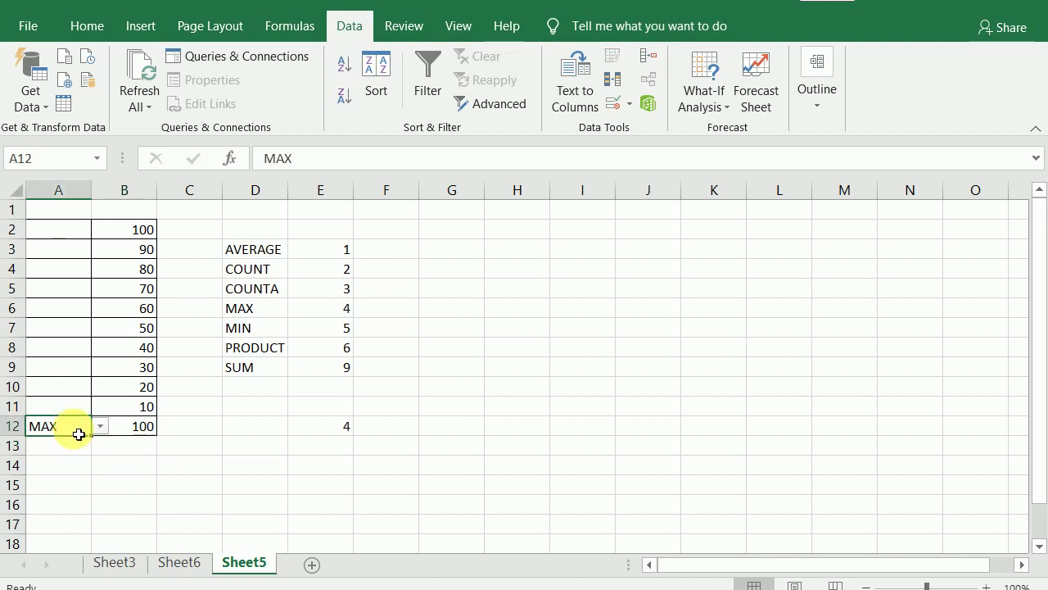
{"action": "left_click", "coordinate": [97, 429]}
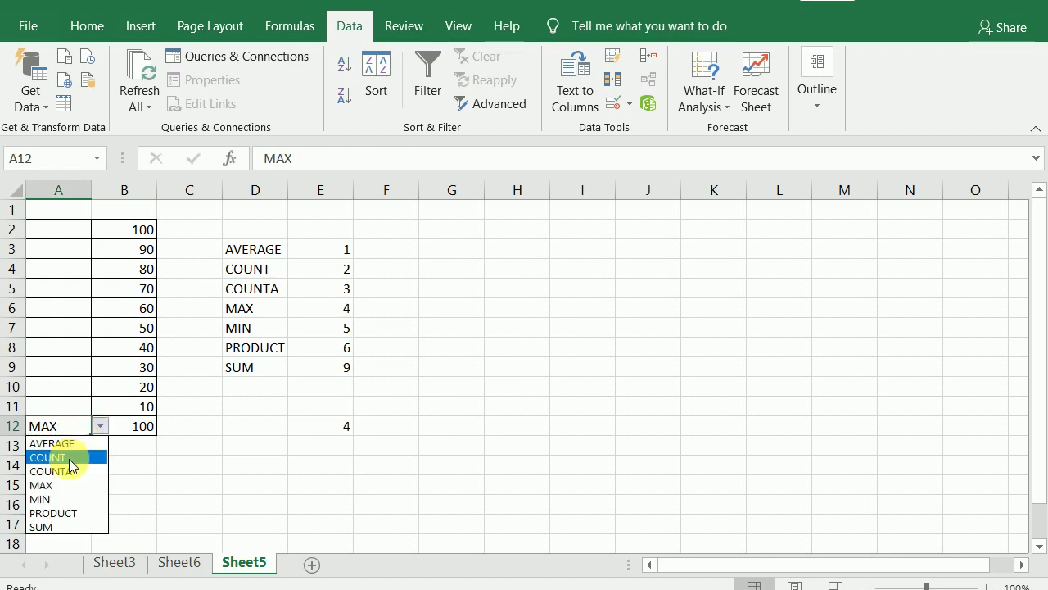
{"action": "left_click", "coordinate": [52, 485]}
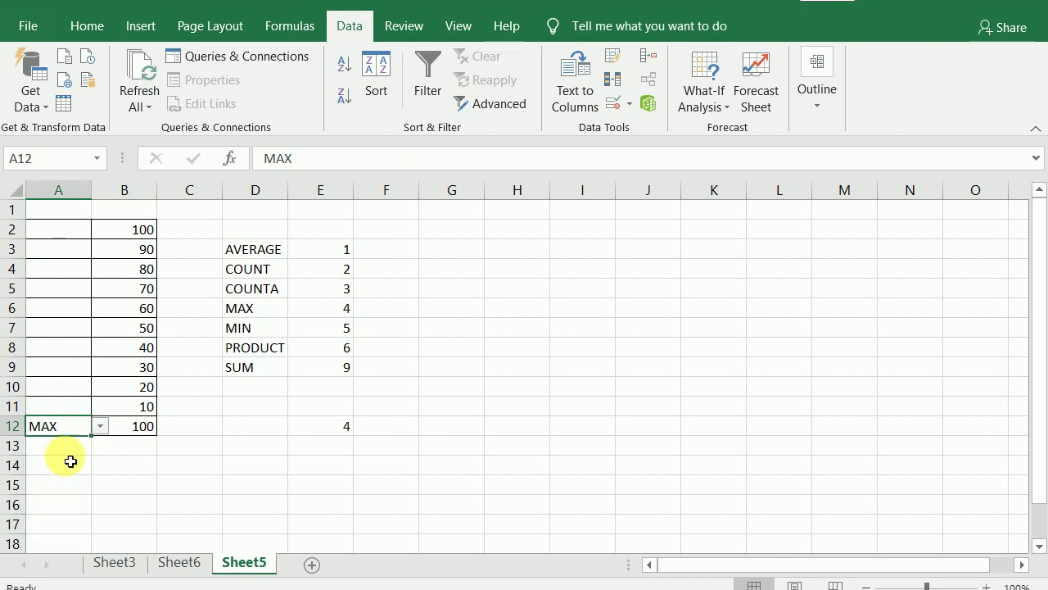
{"action": "left_click", "coordinate": [99, 426]}
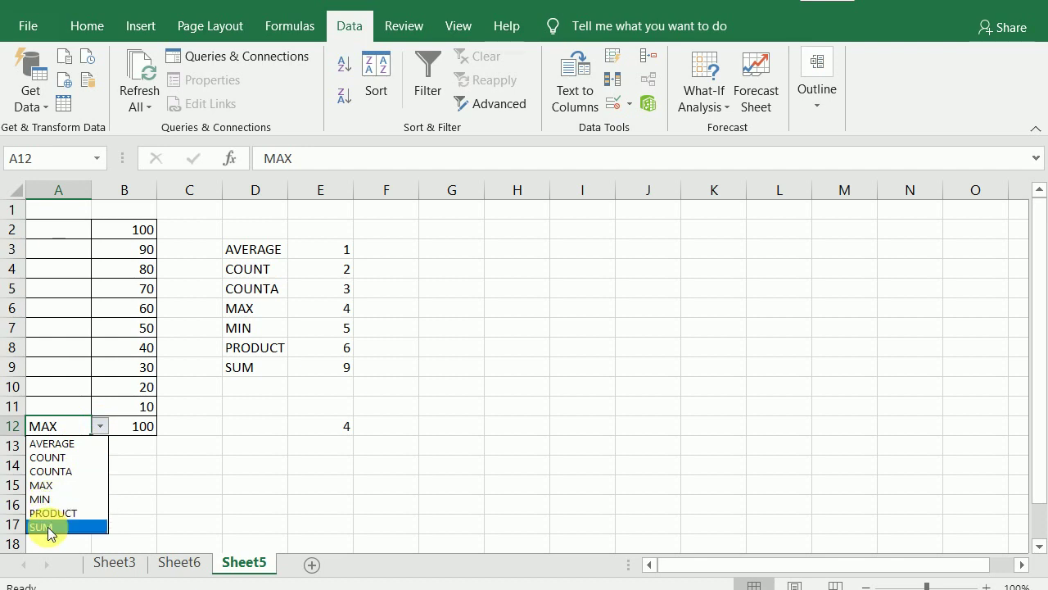
{"action": "left_click", "coordinate": [41, 526]}
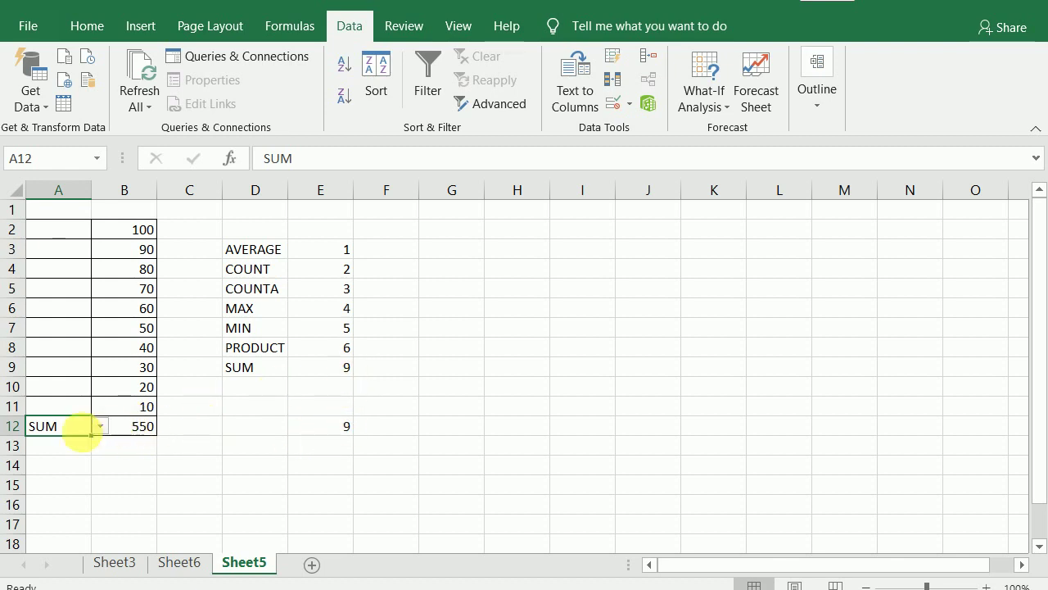
Step: Change A12 to MIN so B12 shows 10
{"action": "left_click", "coordinate": [100, 427]}
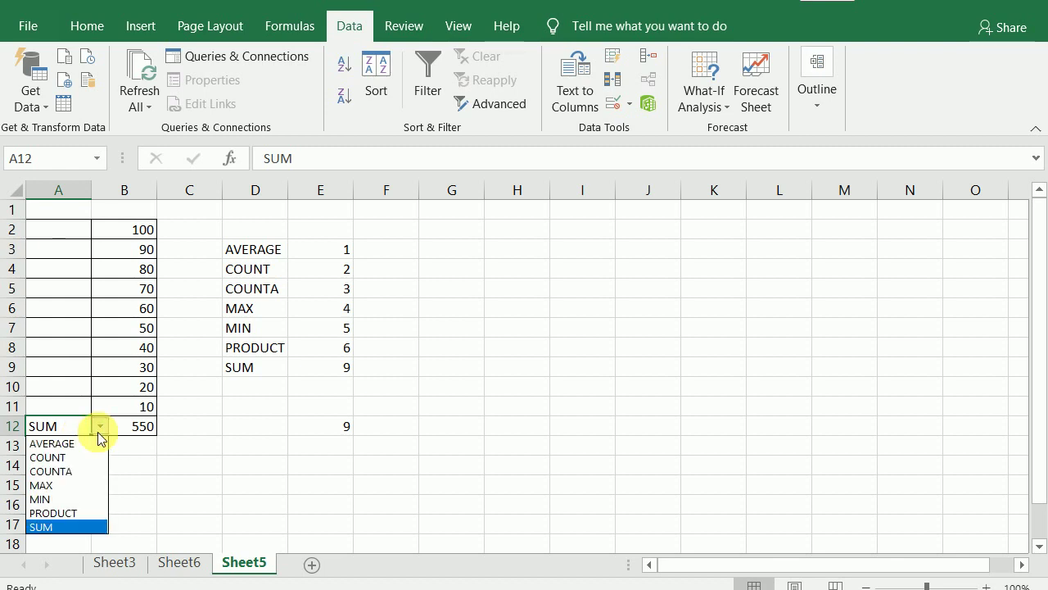
{"action": "left_click", "coordinate": [45, 500]}
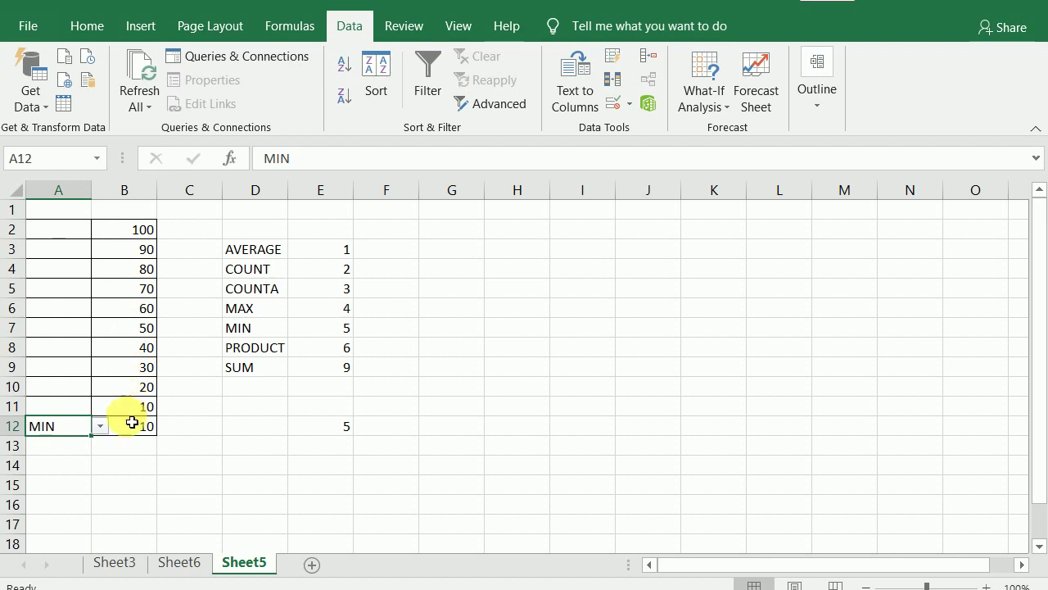
{"action": "left_click", "coordinate": [201, 451]}
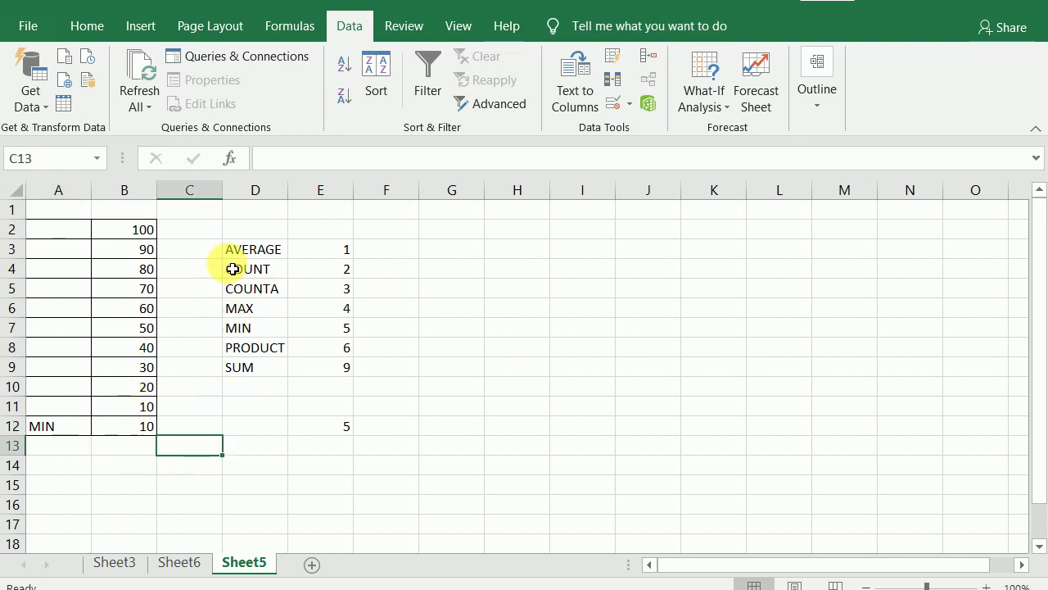
Step: Hide the lookup table D3:E12 by making its text white
{"action": "left_click_drag", "start_coordinate": [242, 249], "coordinate": [354, 438]}
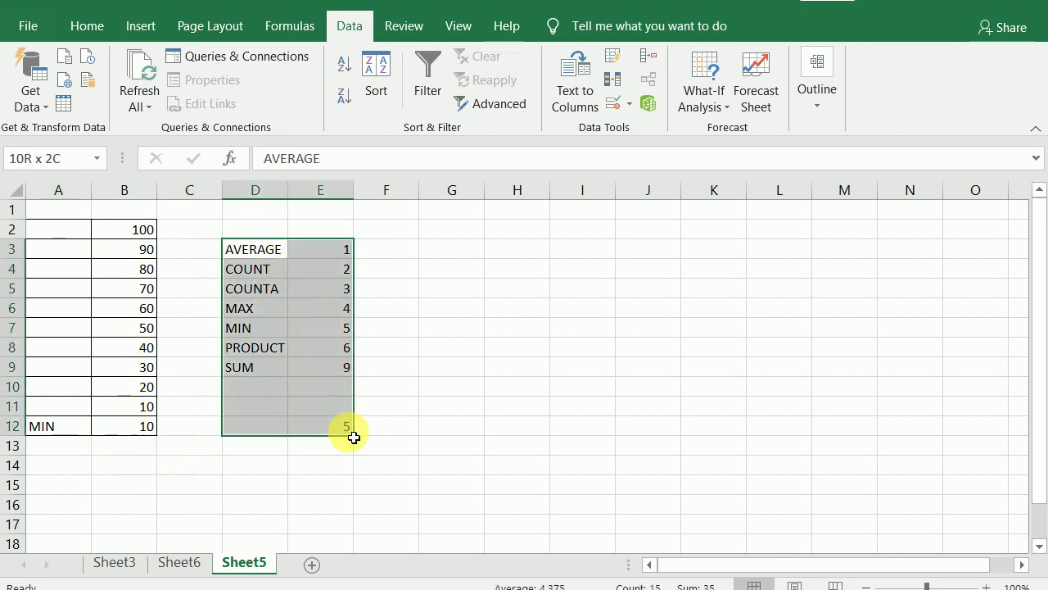
{"action": "left_click", "coordinate": [87, 27]}
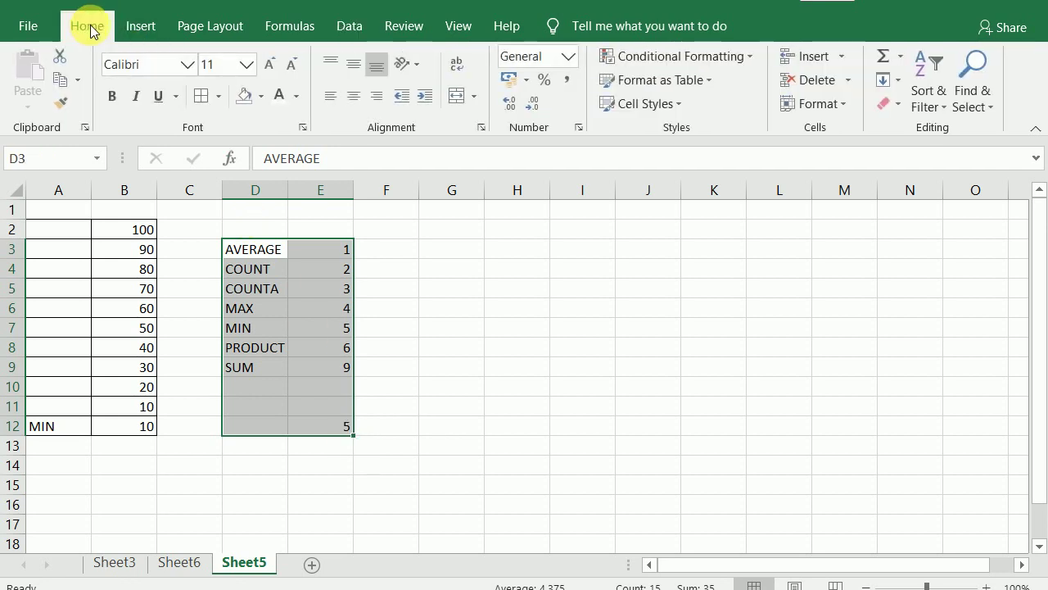
{"action": "left_click", "coordinate": [295, 100]}
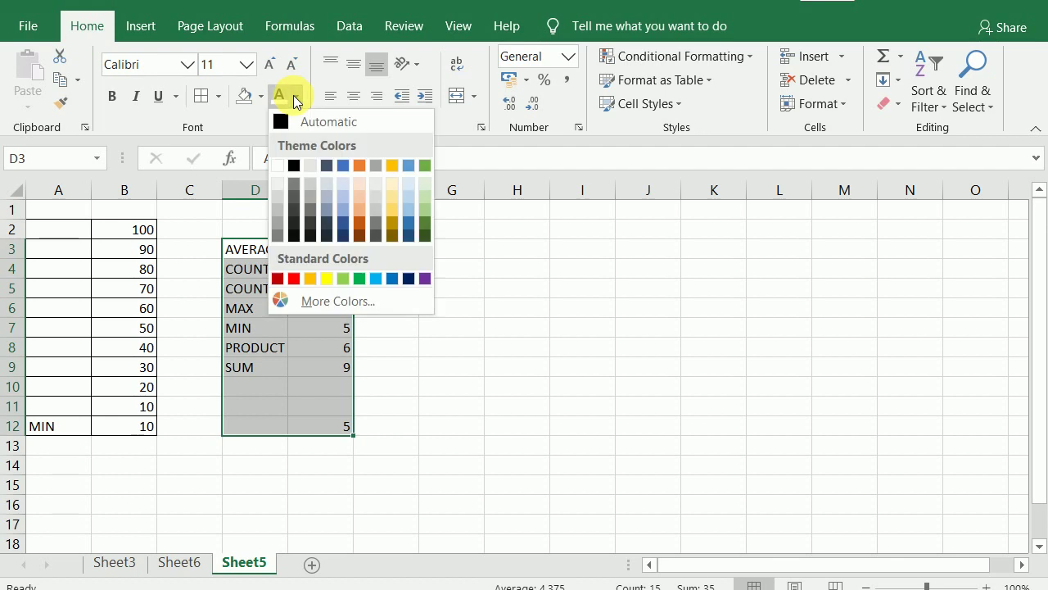
{"action": "left_click", "coordinate": [281, 172]}
{"action": "left_click", "coordinate": [374, 347]}
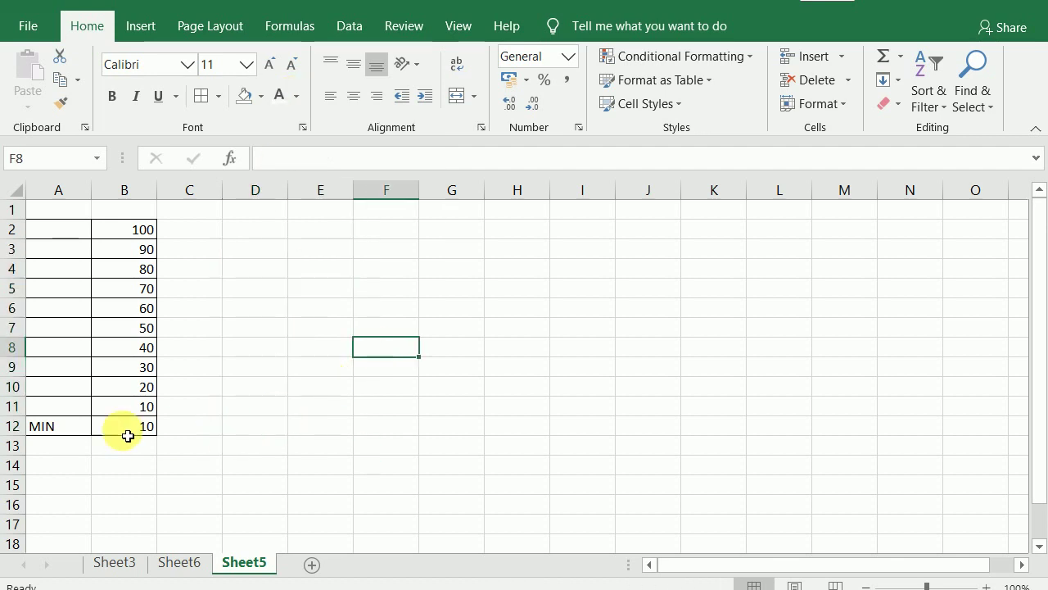
Step: Make A12 bold and give B12 an orange fill
{"action": "left_click", "coordinate": [45, 424]}
{"action": "left_click", "coordinate": [113, 96]}
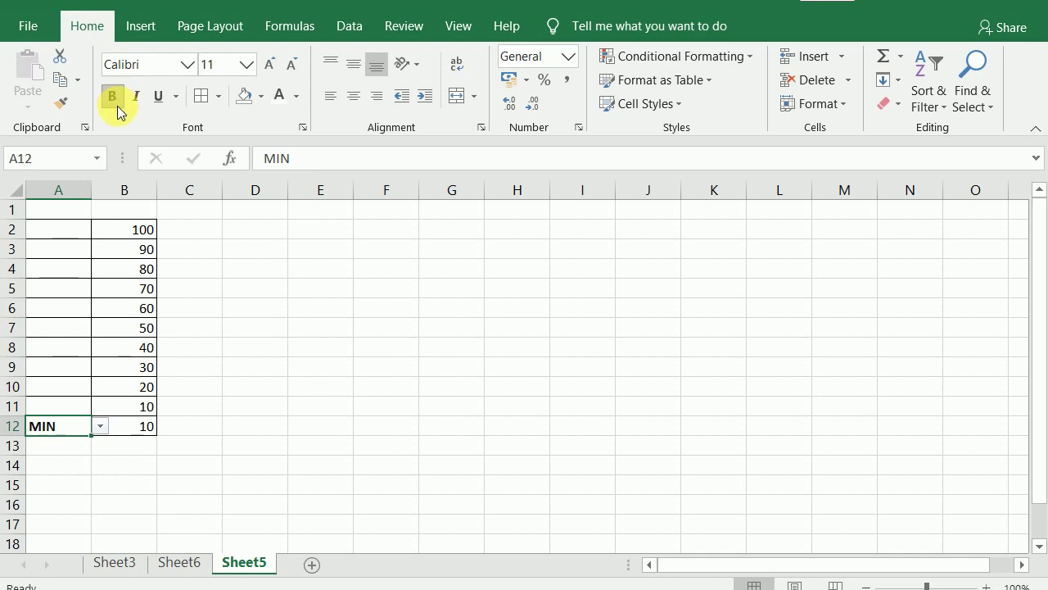
{"action": "left_click", "coordinate": [141, 427]}
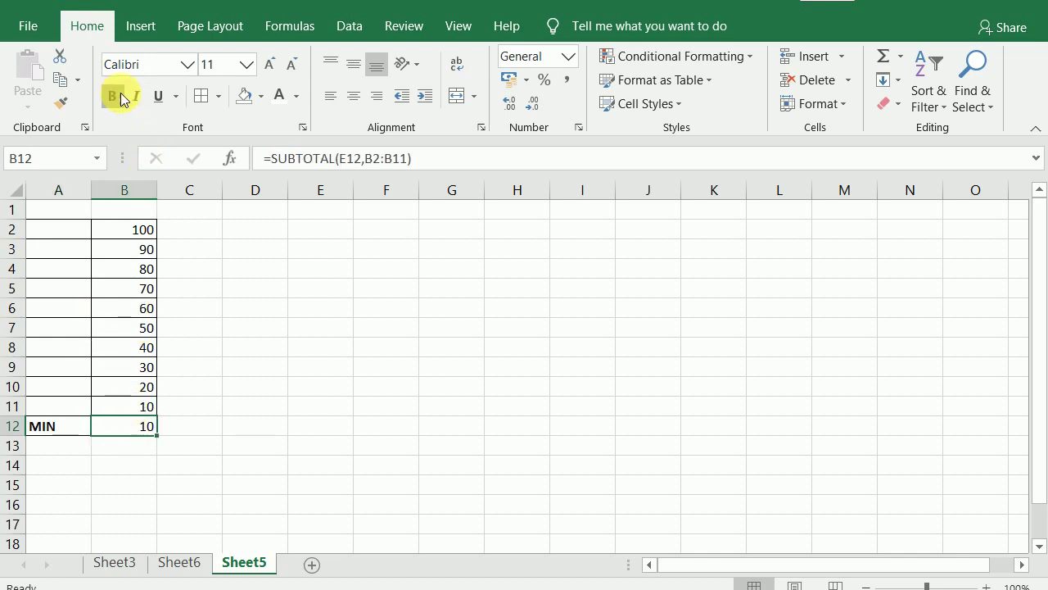
{"action": "left_click", "coordinate": [263, 101]}
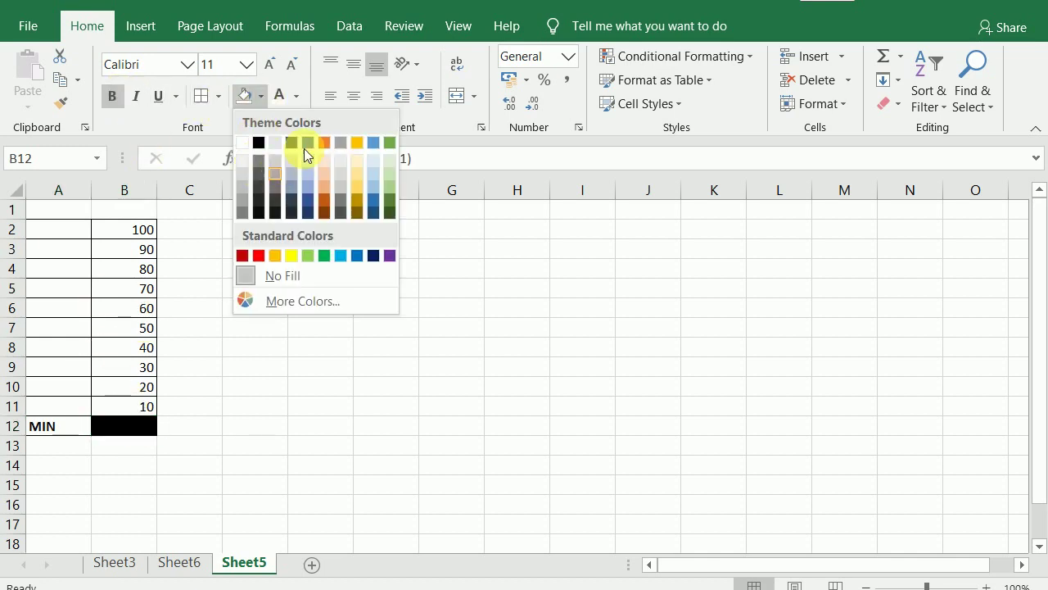
{"action": "left_click", "coordinate": [356, 143]}
{"action": "left_click", "coordinate": [256, 388]}
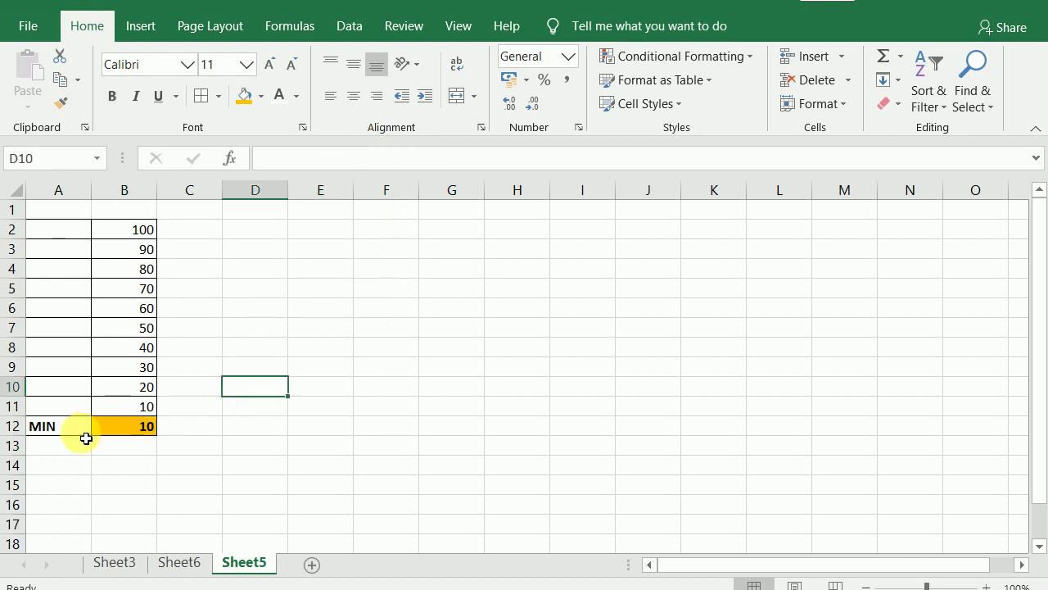
{"action": "left_click", "coordinate": [82, 429]}
{"action": "left_click", "coordinate": [97, 427]}
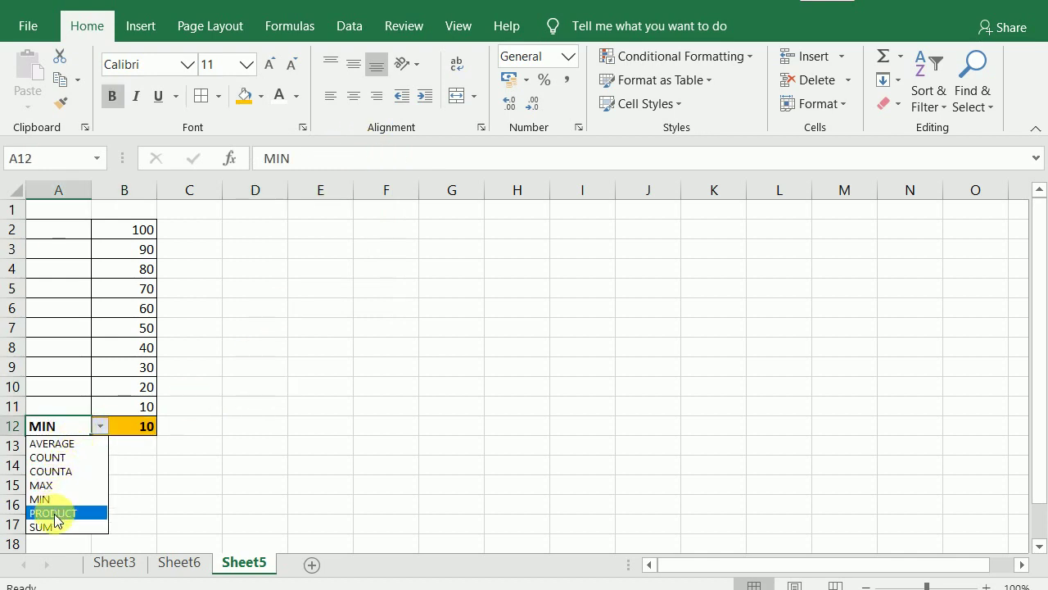
Step: Pick AVERAGE from the A12 dropdown so B12 shows 55
{"action": "left_click", "coordinate": [60, 445]}
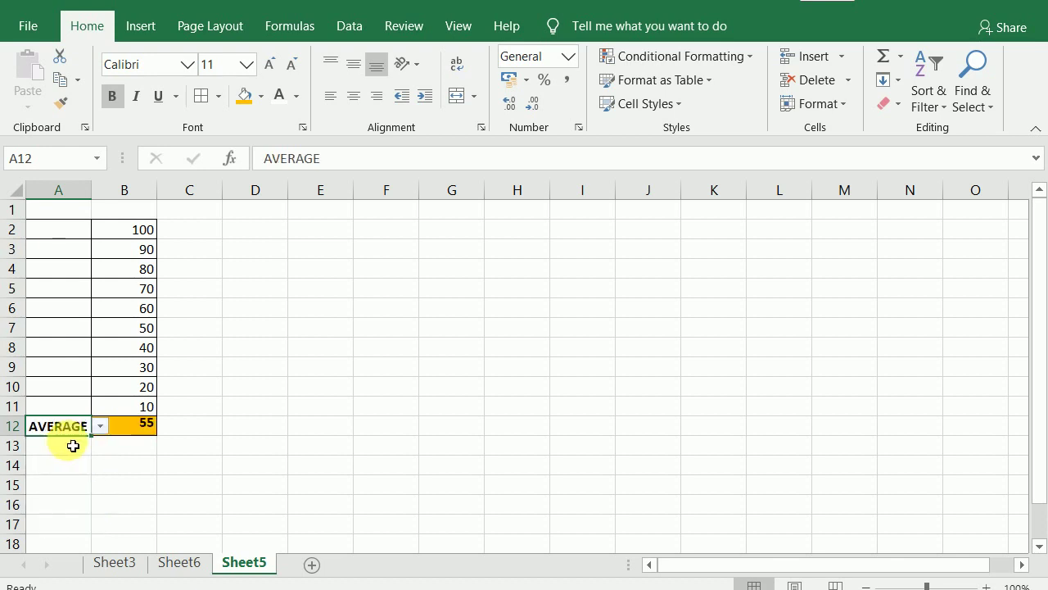